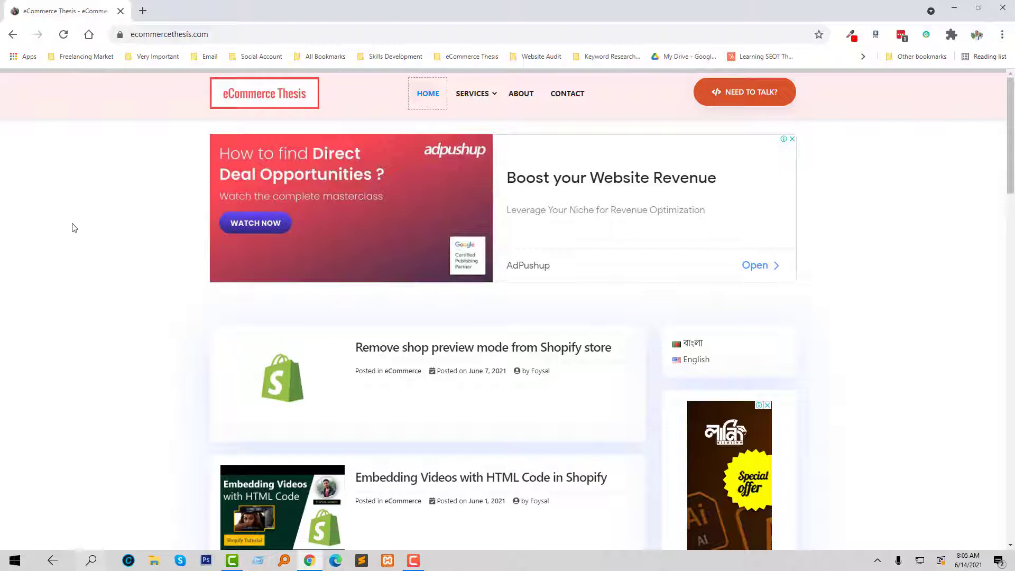
scroll(72, 227, "down", 1)
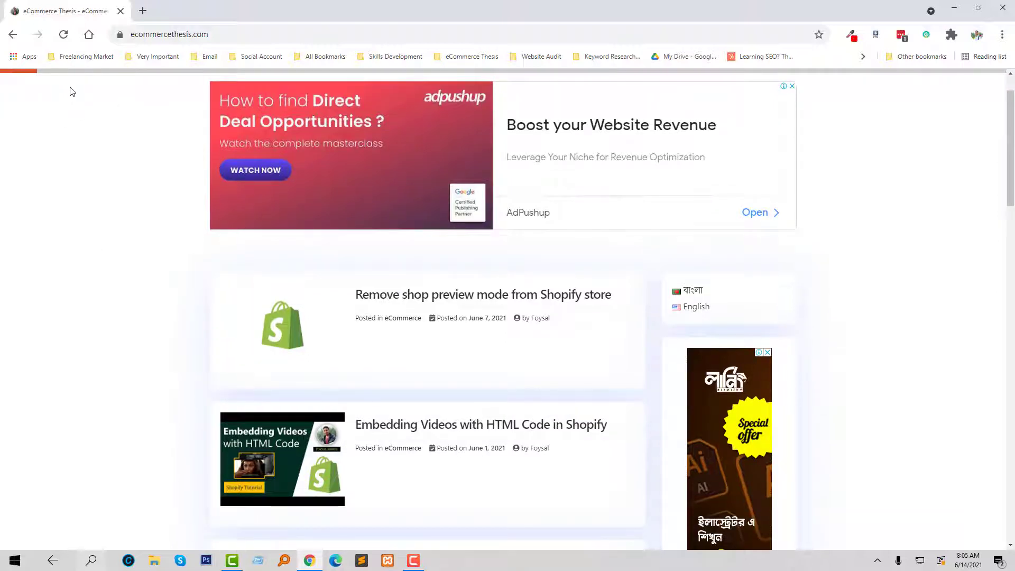
scroll(82, 95, "down", 2)
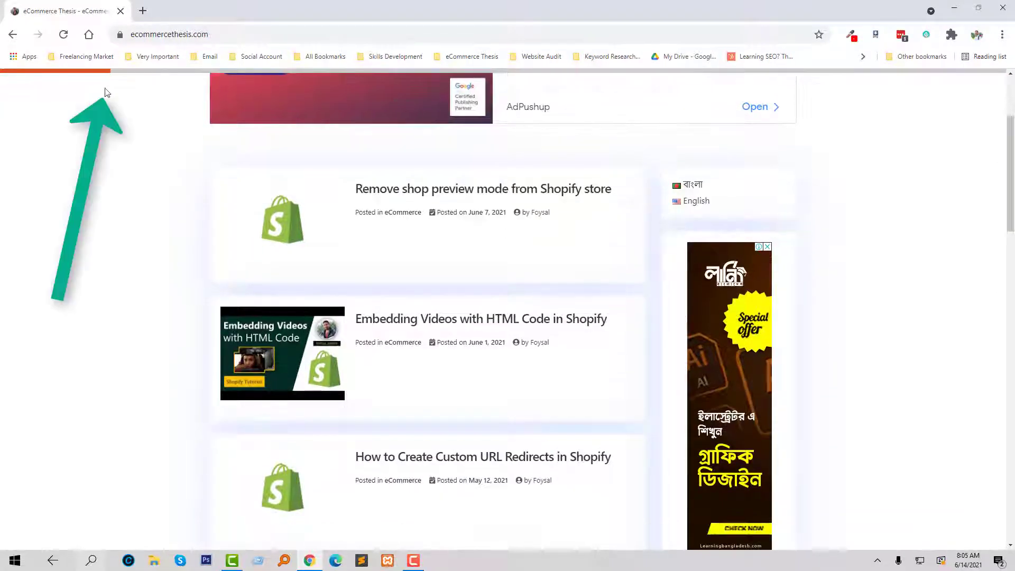
scroll(159, 98, "down", 3)
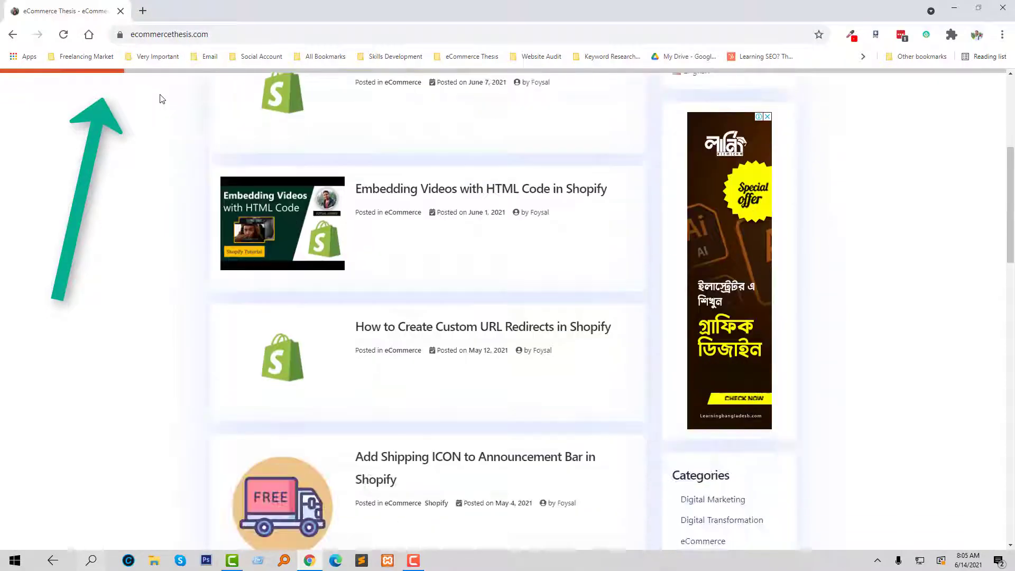
scroll(159, 99, "down", 1)
scroll(160, 98, "down", 1)
scroll(160, 99, "down", 2)
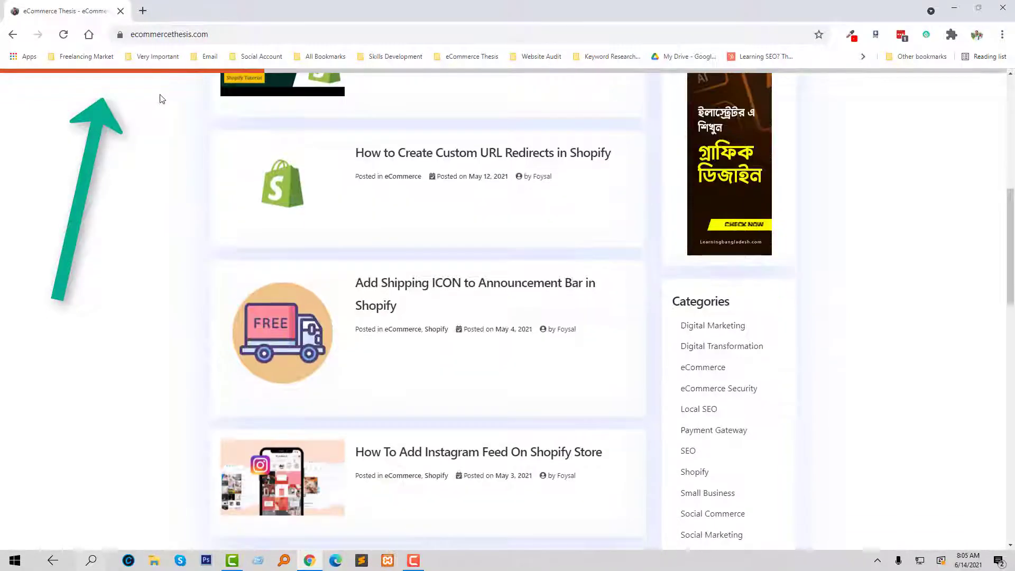
scroll(159, 125, "down", 1)
scroll(159, 127, "down", 2)
scroll(158, 128, "down", 5)
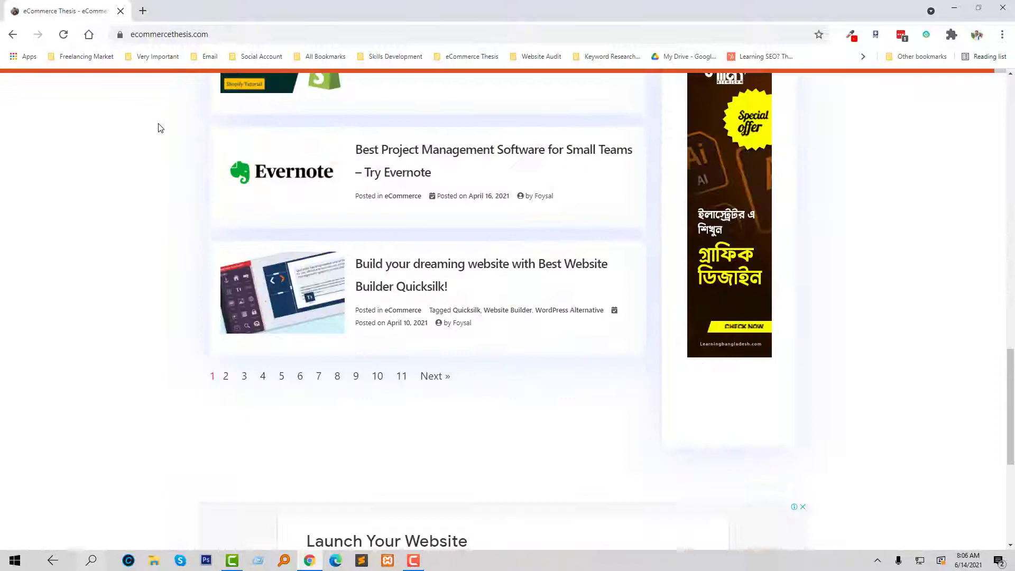
scroll(159, 128, "up", 8)
scroll(159, 128, "up", 10)
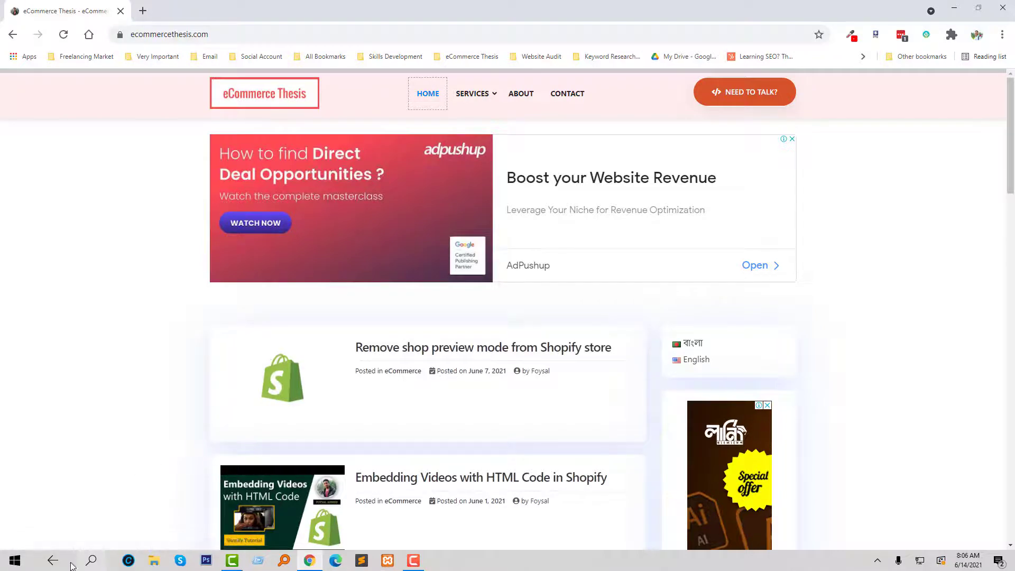
Launch FileZilla from the Start menu's recent apps so it runs beside Chrome.
left_click(15, 562)
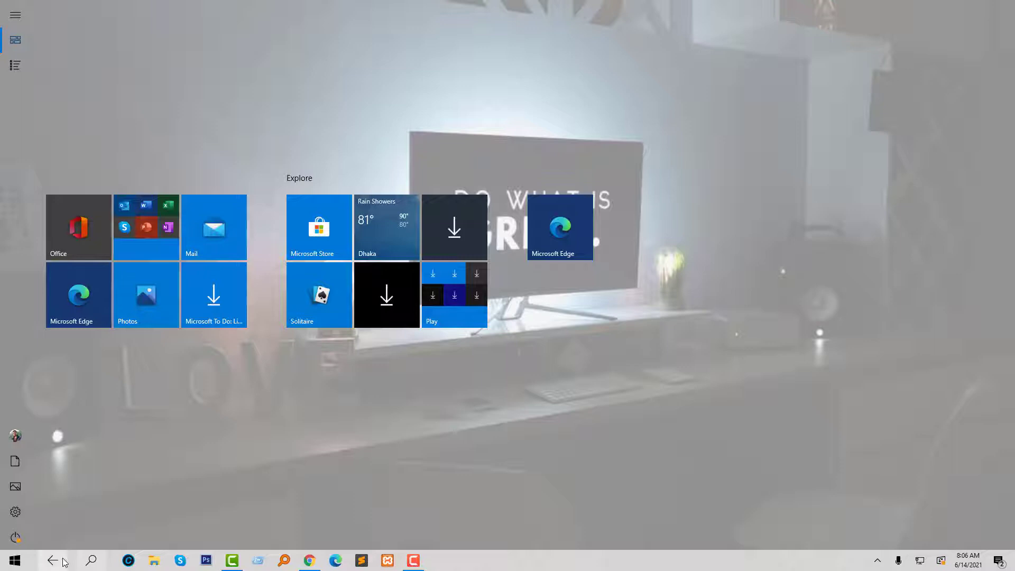
left_click(91, 561)
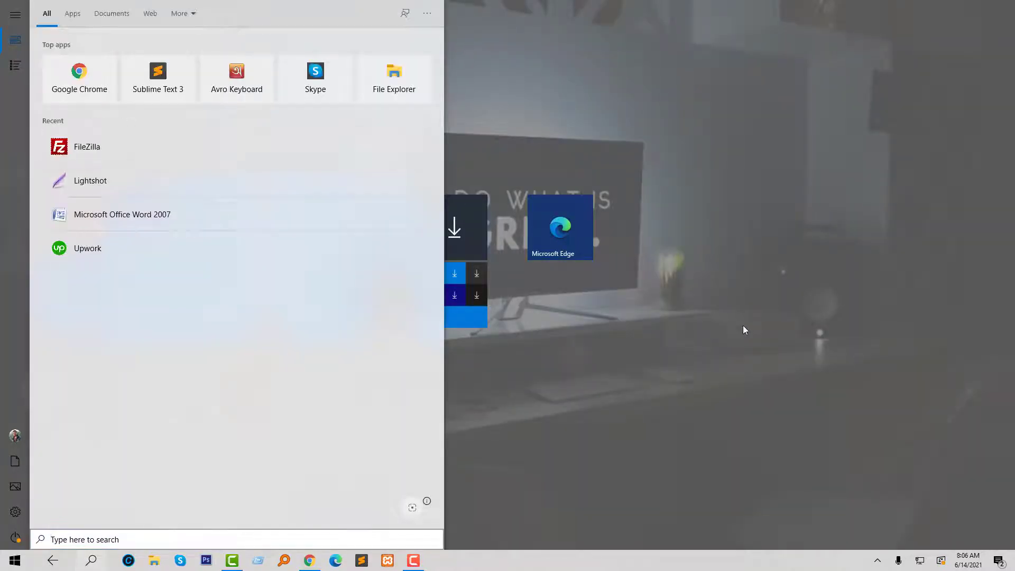
left_click(640, 328)
left_click(309, 560)
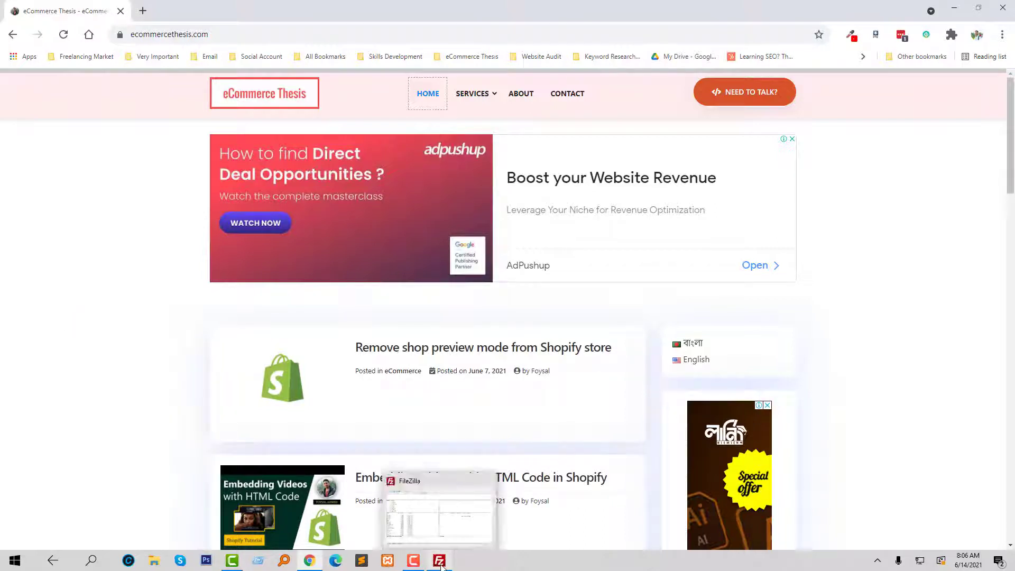
Connect to the eCommerce Thesis server via the Site Manager.
left_click(441, 564)
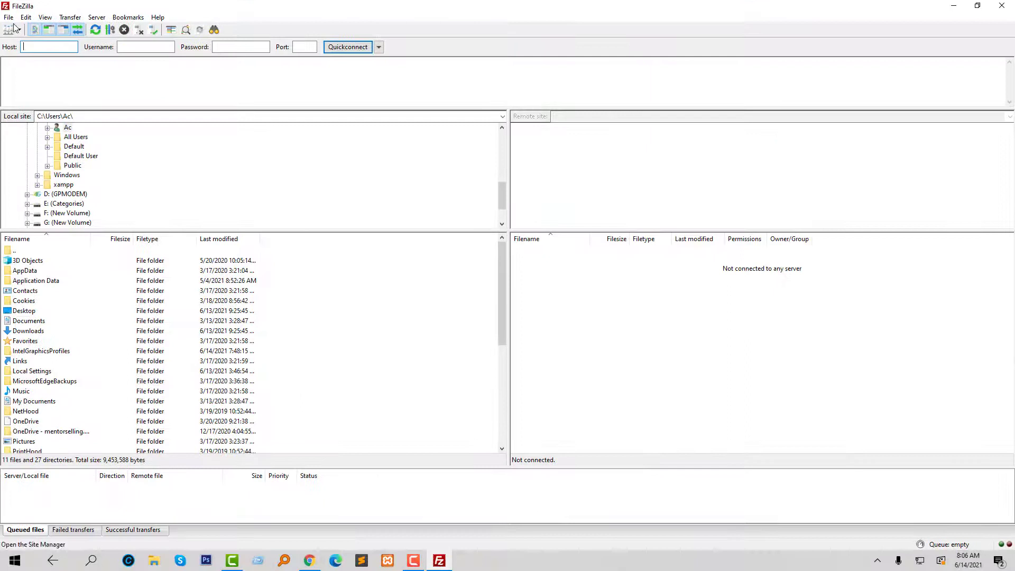
left_click(8, 17)
left_click(32, 30)
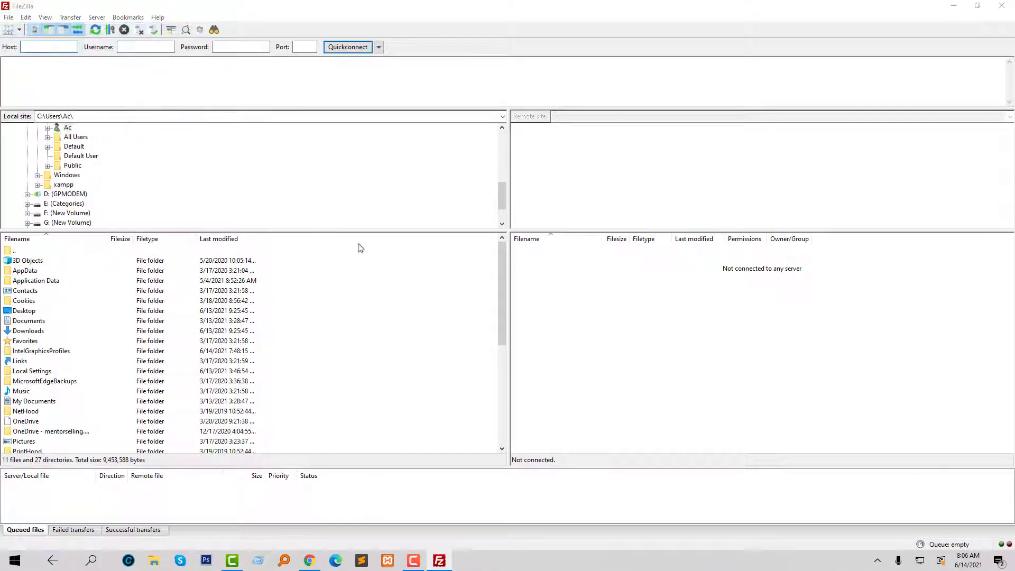
left_click(594, 388)
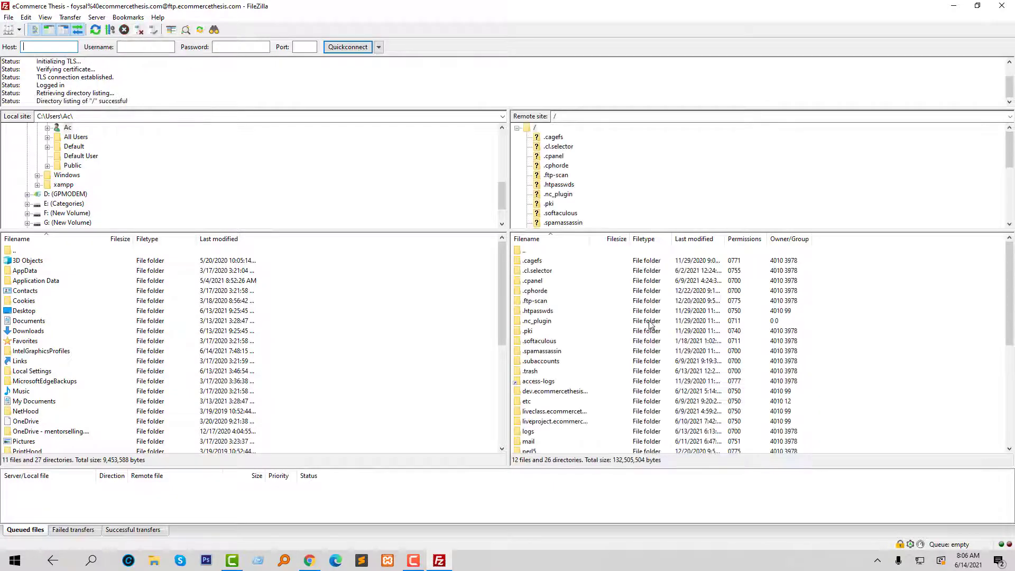
scroll(545, 438, "down", 2)
scroll(546, 439, "down", 1)
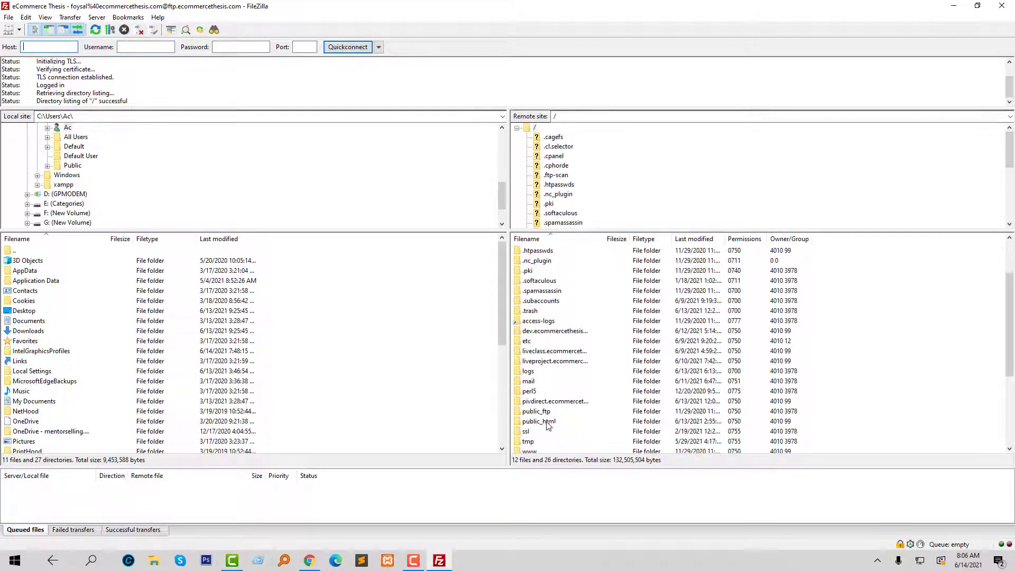
Browse the remote site to public_html/wp-content/themes/ecommercethesis.
double_click(546, 423)
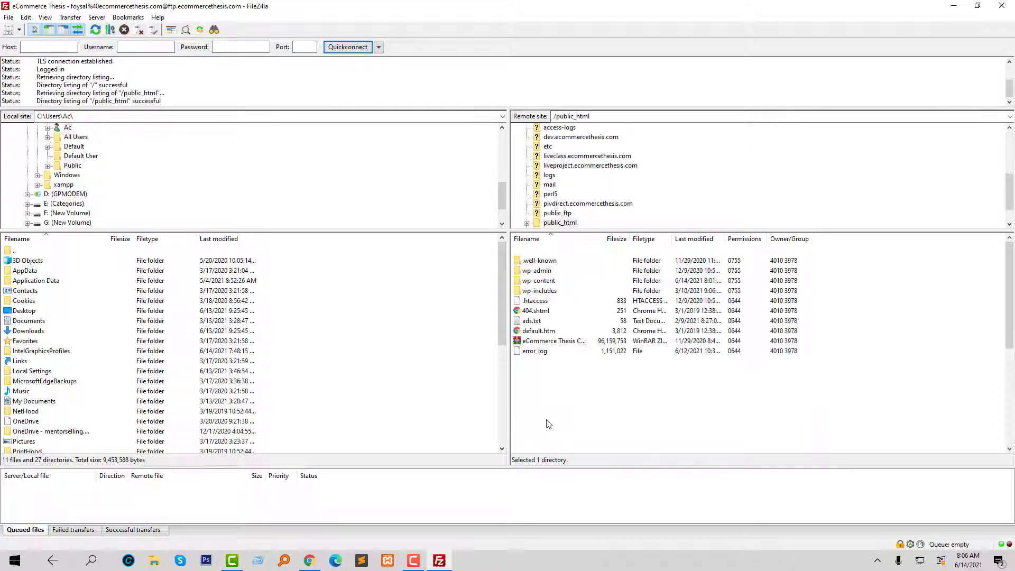
double_click(547, 282)
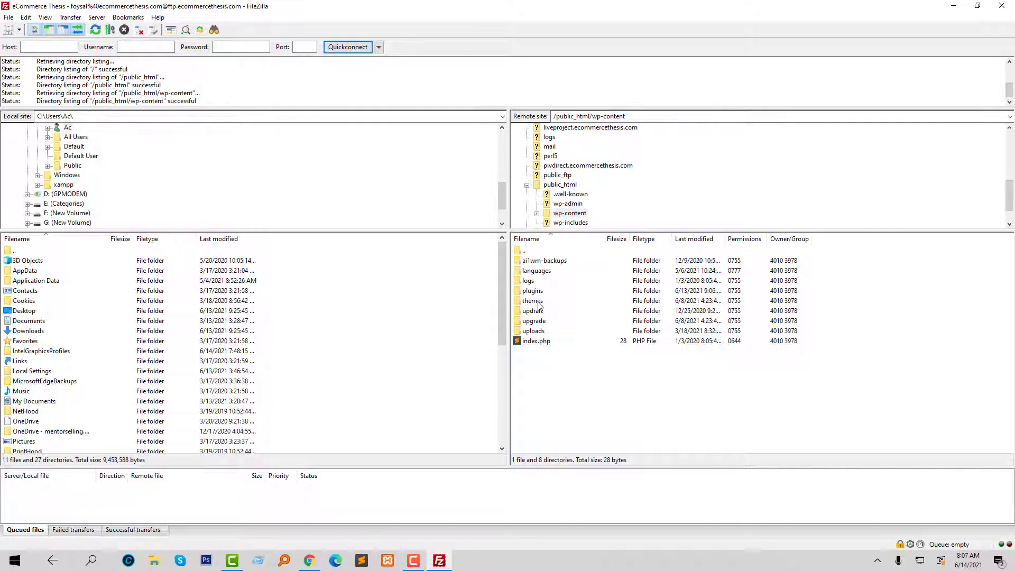
double_click(537, 304)
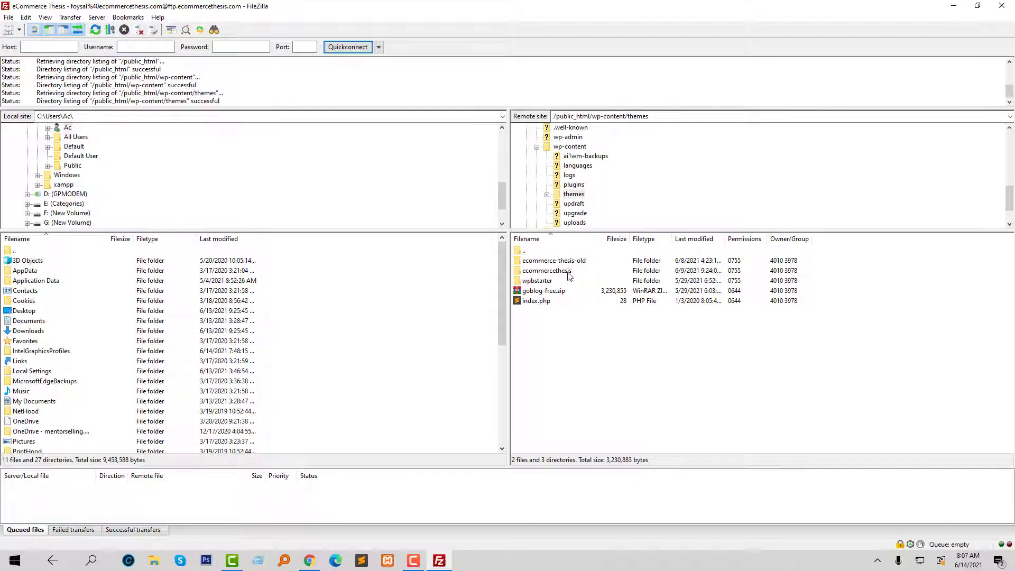
double_click(546, 272)
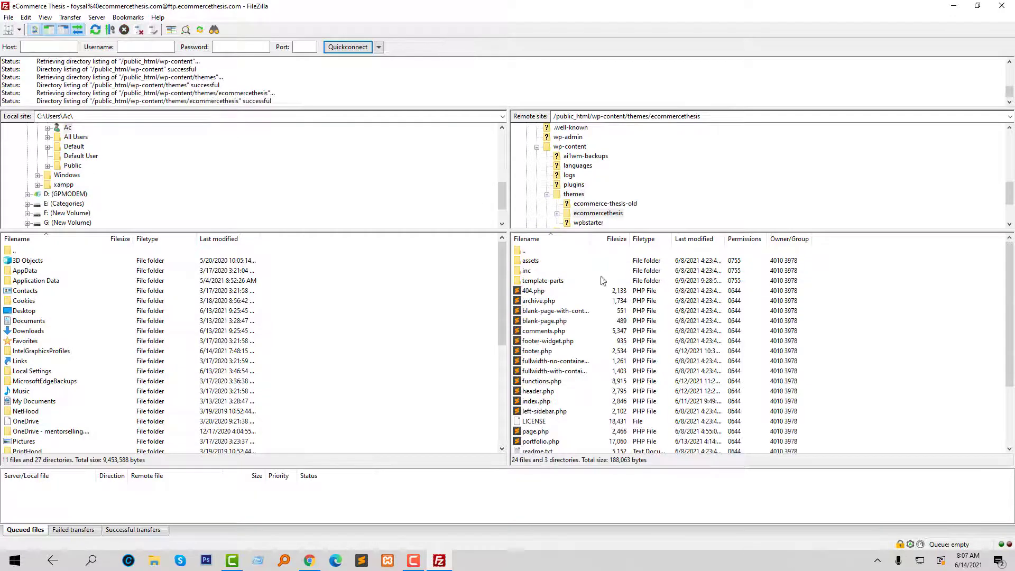
scroll(568, 352, "down", 3)
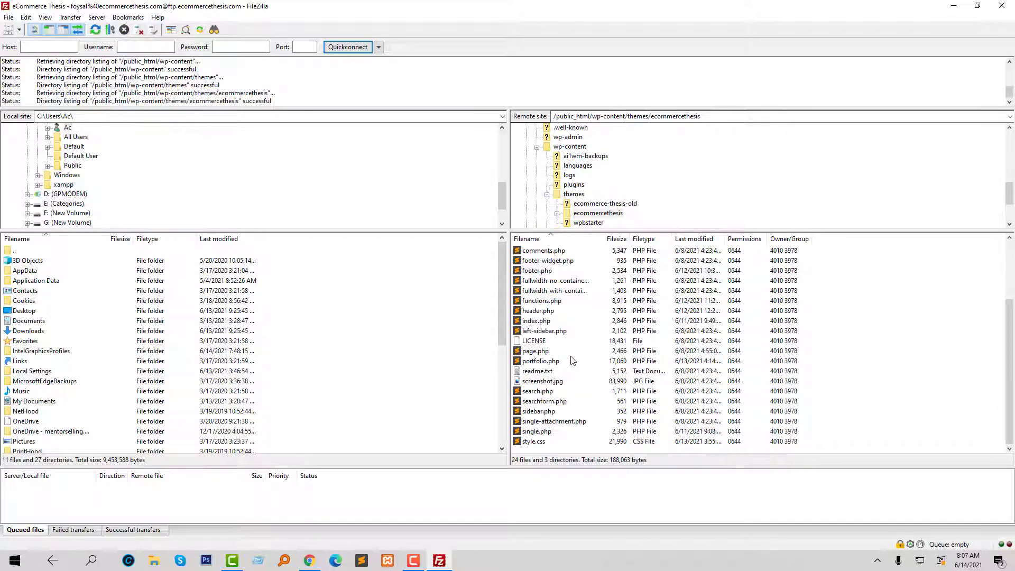
scroll(572, 360, "up", 1)
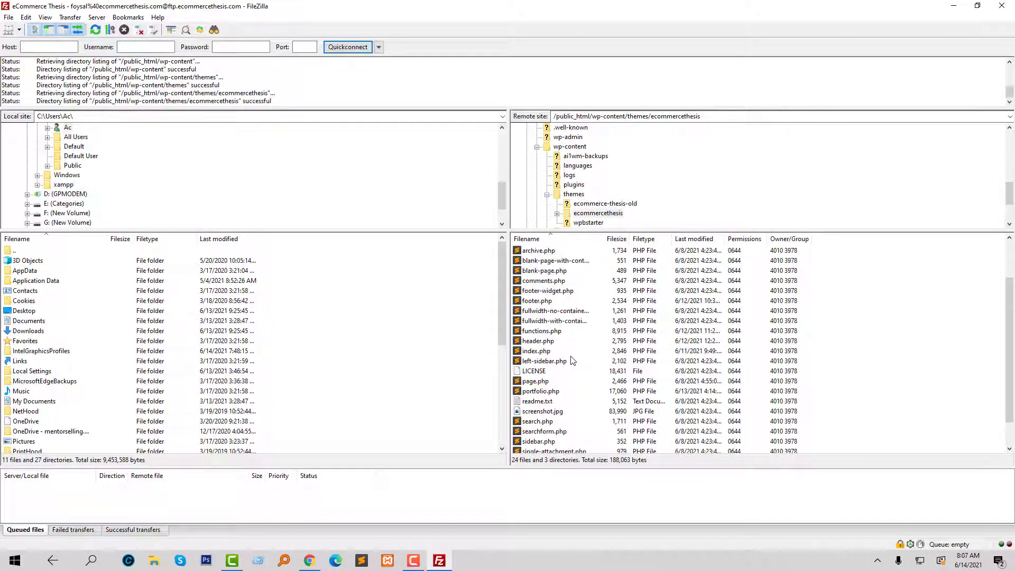
Open the theme's header.php via View/Edit so it loads in Sublime Text.
left_click(544, 343)
right_click(544, 343)
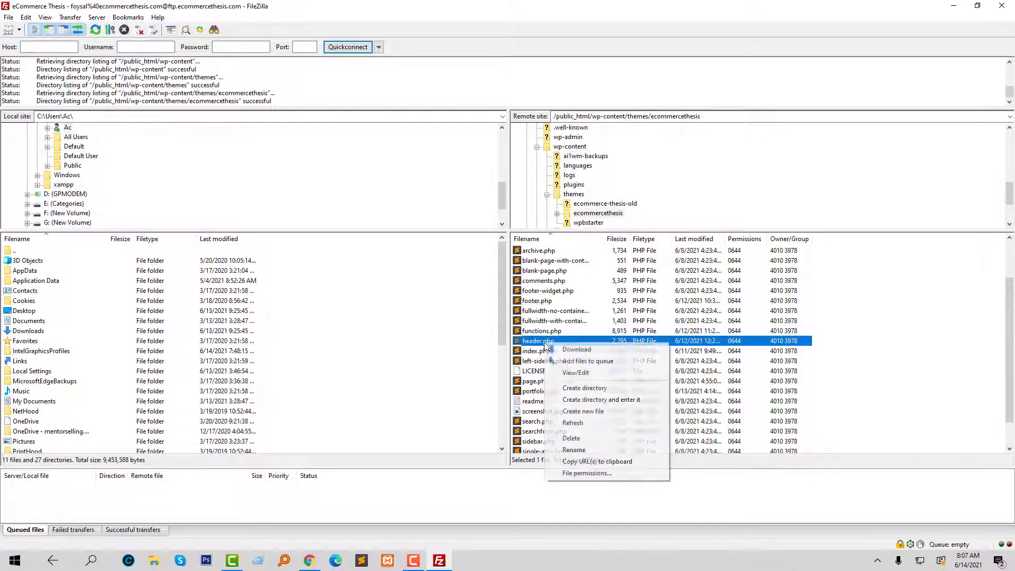
left_click(566, 373)
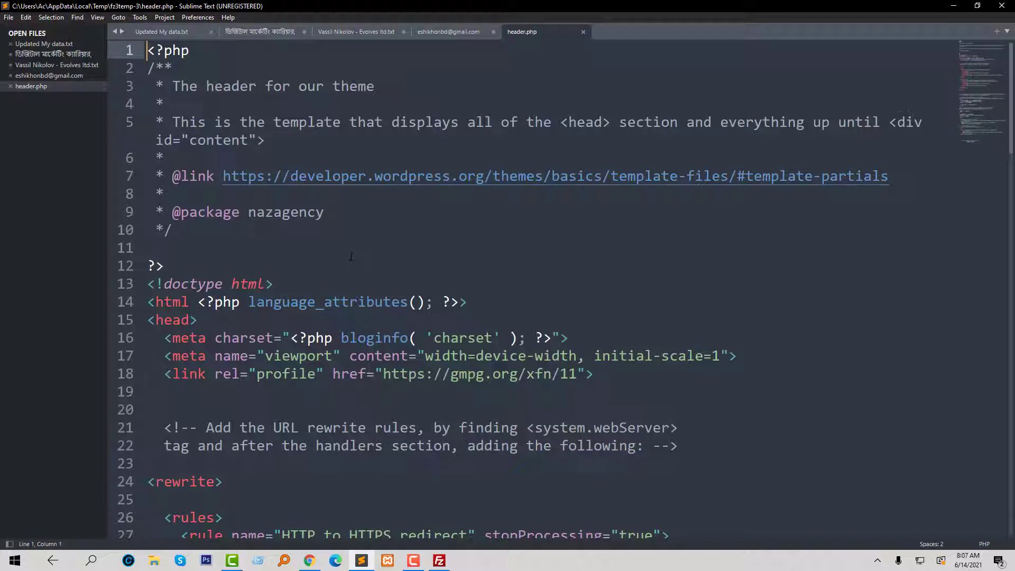
scroll(351, 256, "down", 3)
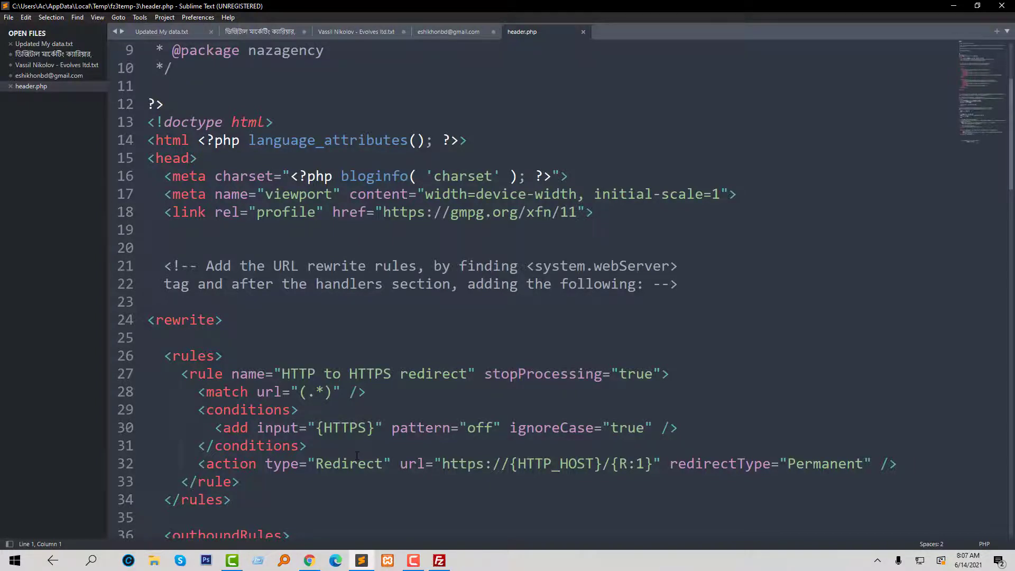
scroll(356, 456, "down", 15)
Insert a blank line 77 below the page div, just above the header element.
left_click(147, 336)
key("Return")
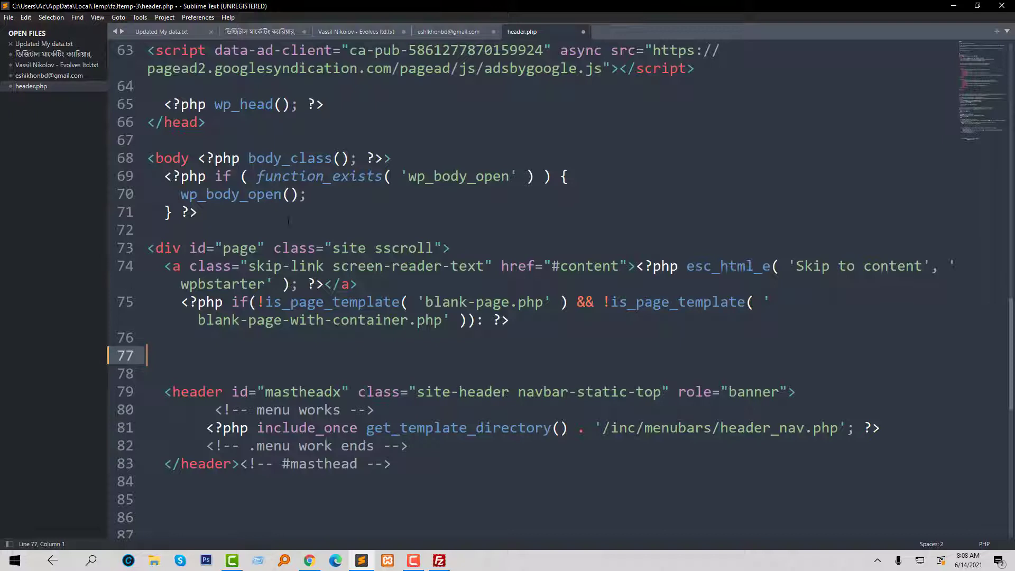
left_click(189, 391)
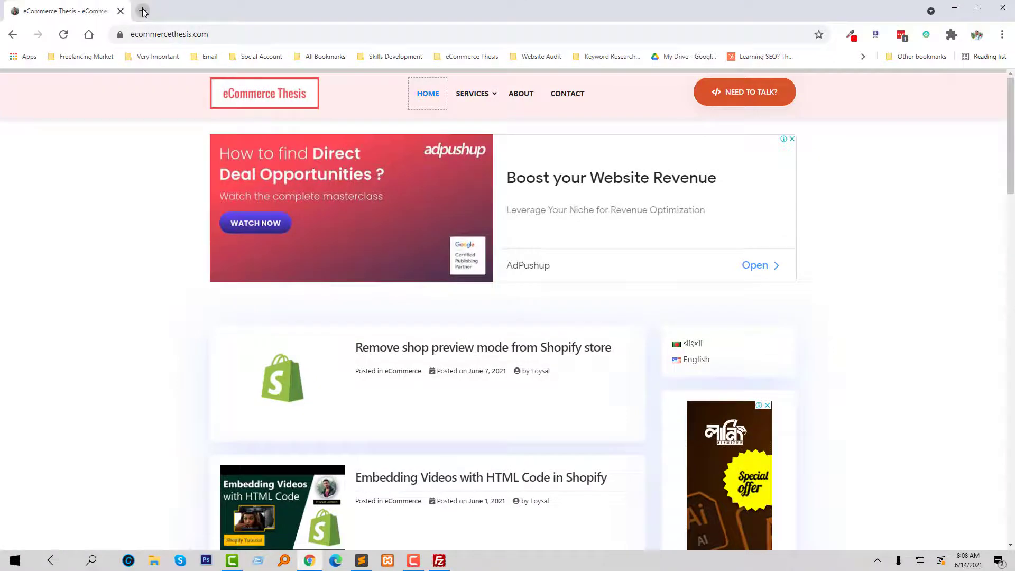
In a new tab, go to w3schools.com and open the How To Scroll Indicator tutorial.
left_click(143, 11)
type("w")
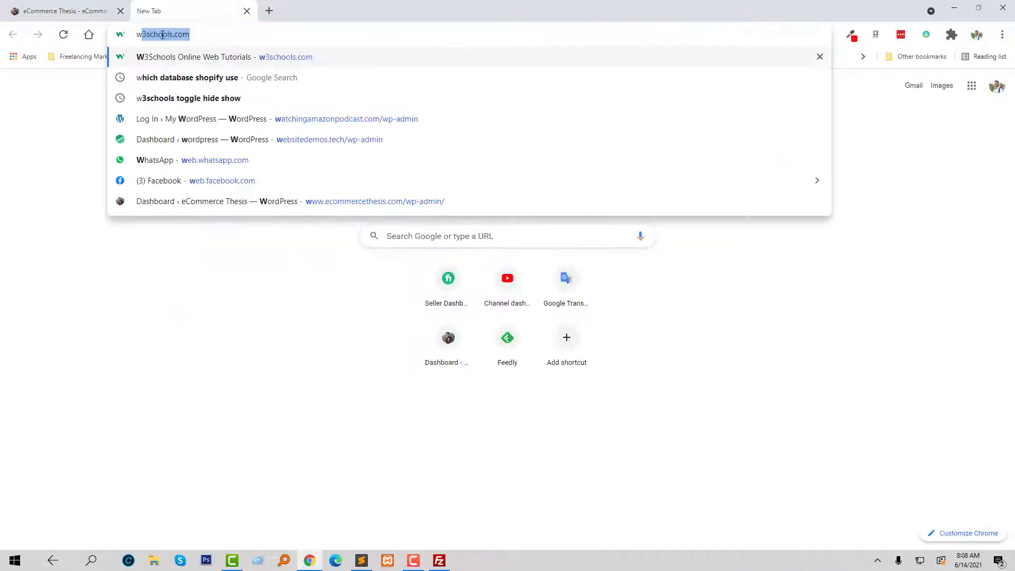
type("3schools.com")
key("Return")
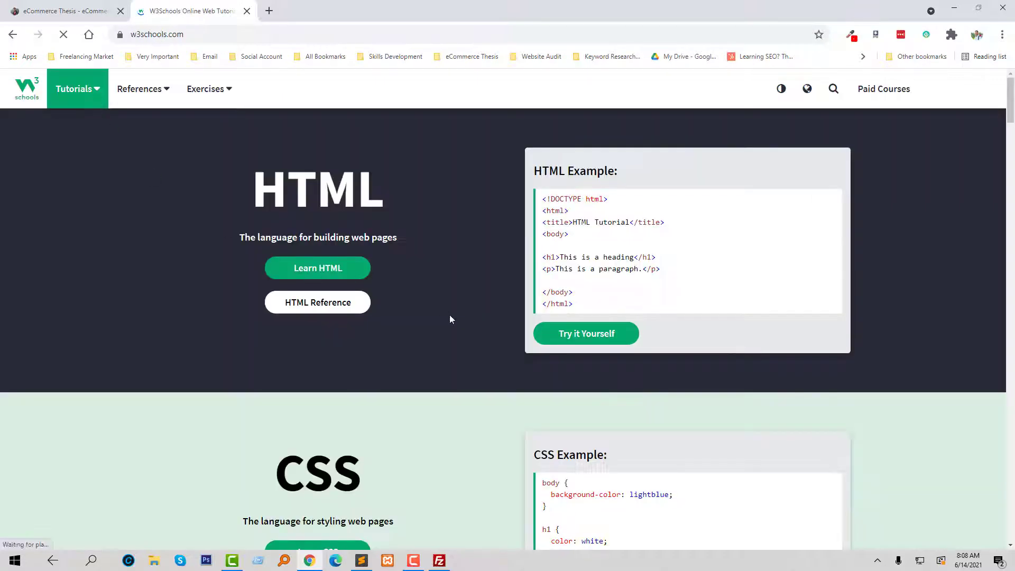
scroll(673, 335, "down", 1)
scroll(675, 337, "down", 4)
scroll(675, 339, "down", 10)
scroll(673, 340, "down", 10)
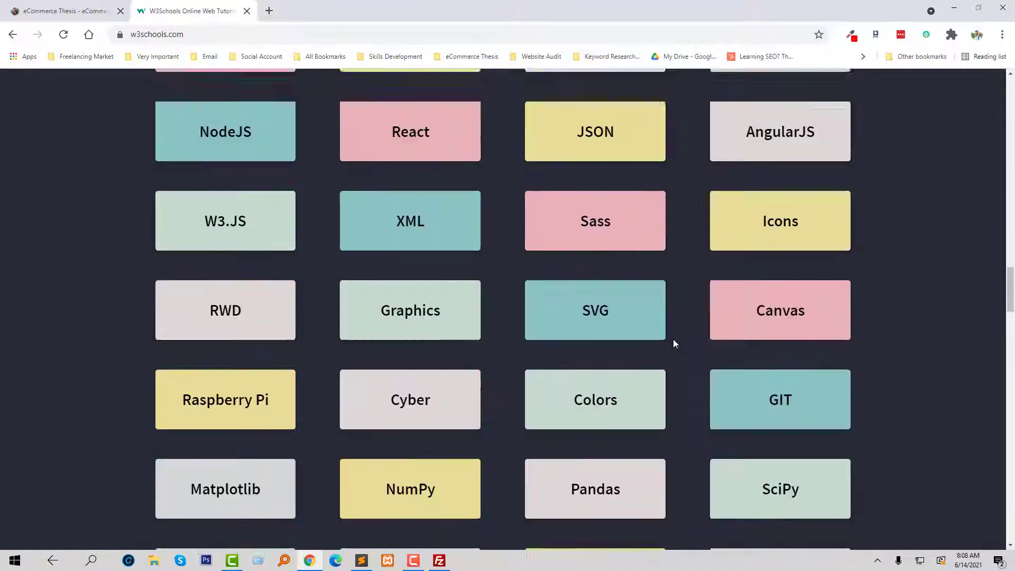
scroll(698, 351, "down", 2)
left_click(757, 381)
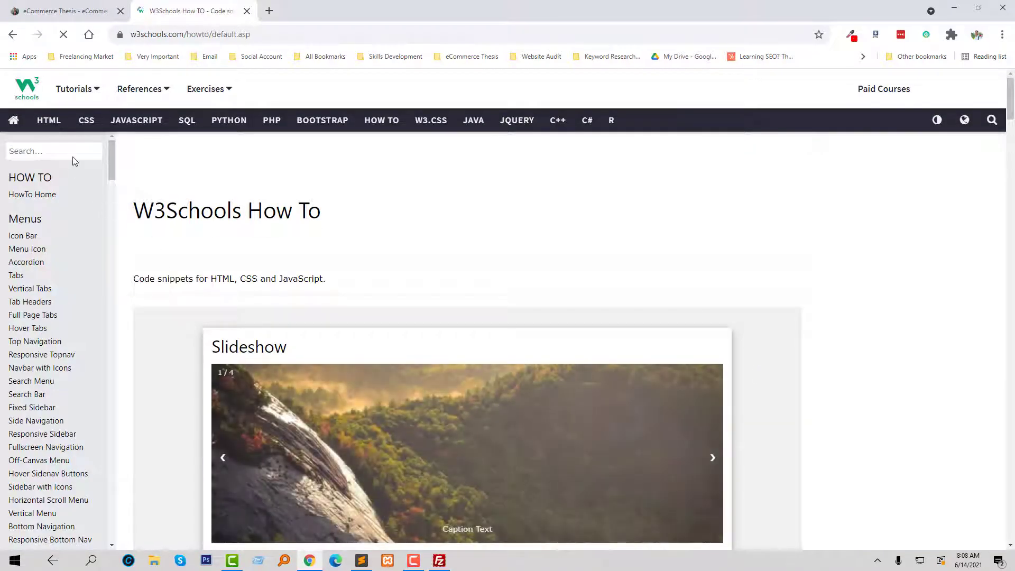
left_click(73, 155)
type("Scroll Indicator")
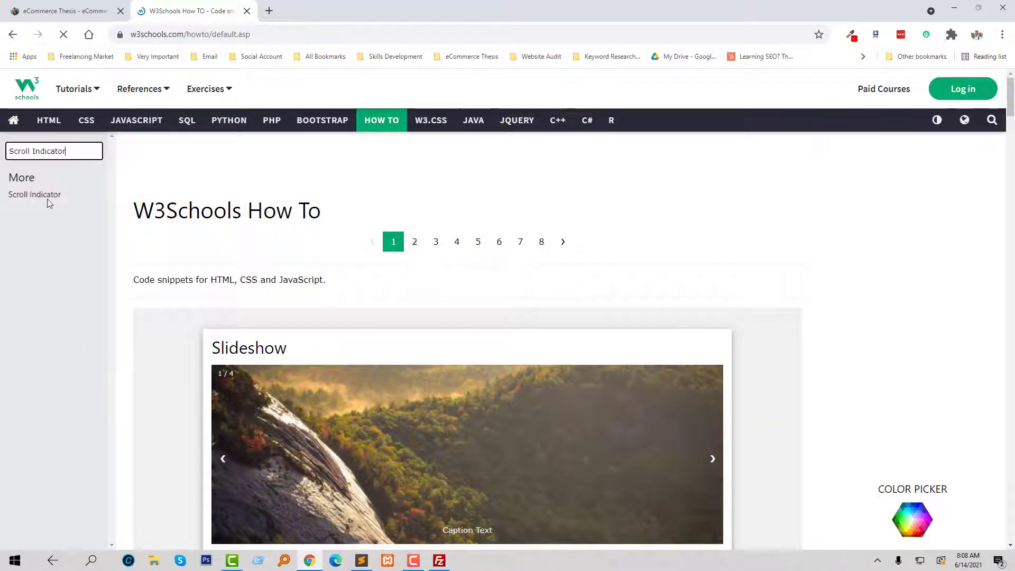
left_click(48, 201)
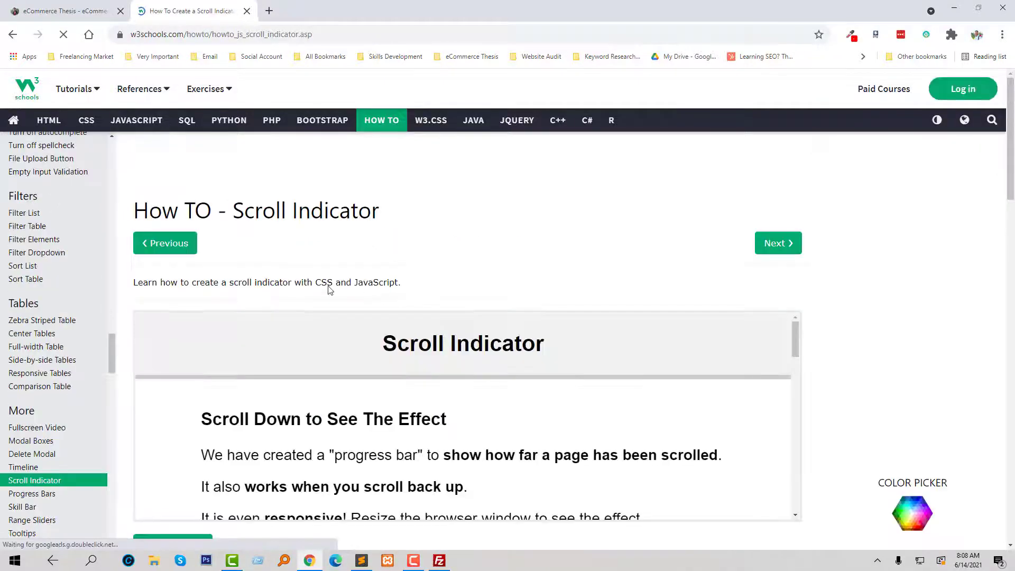
scroll(986, 306, "down", 2)
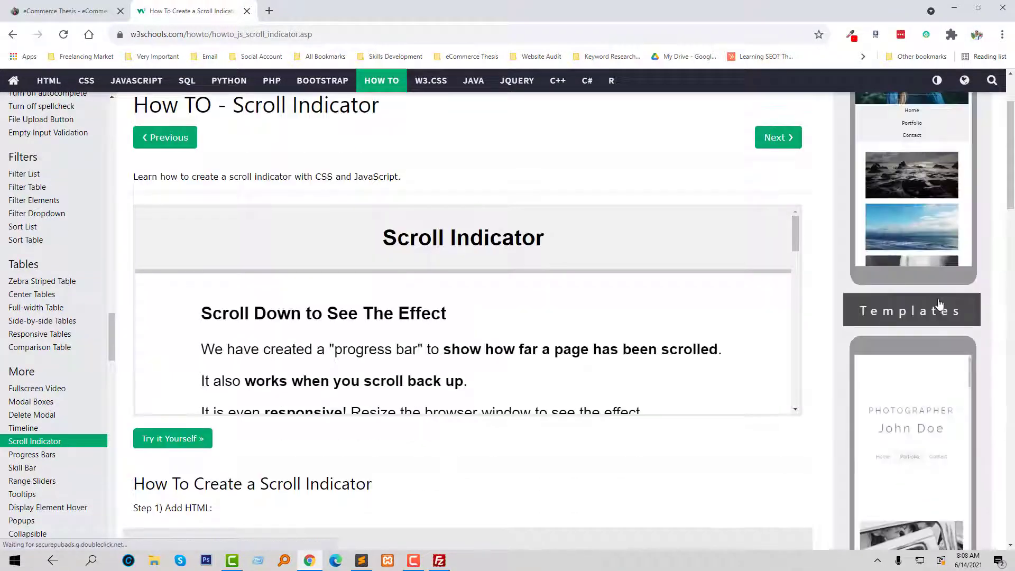
scroll(939, 304, "down", 3)
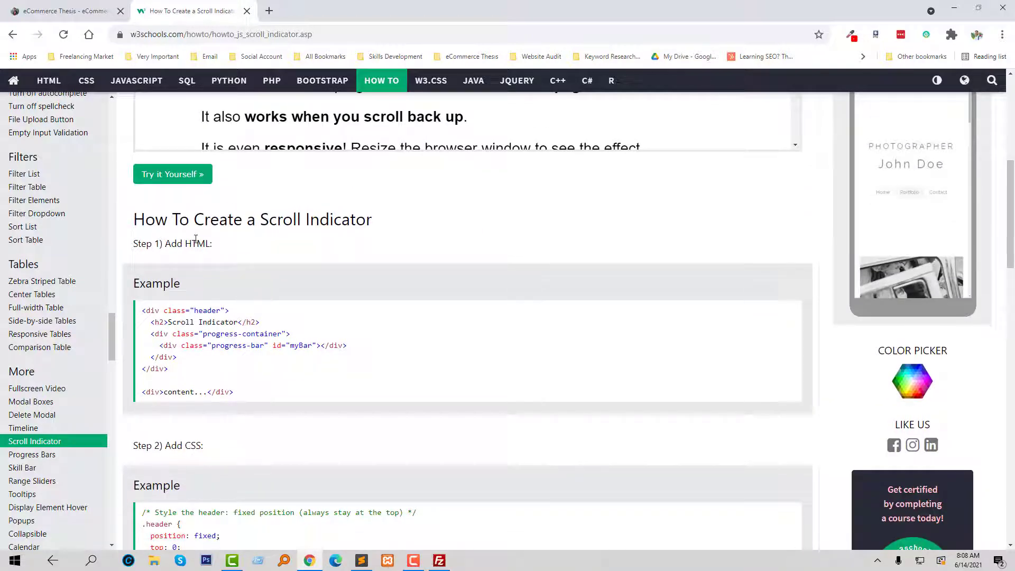
scroll(195, 241, "down", 1)
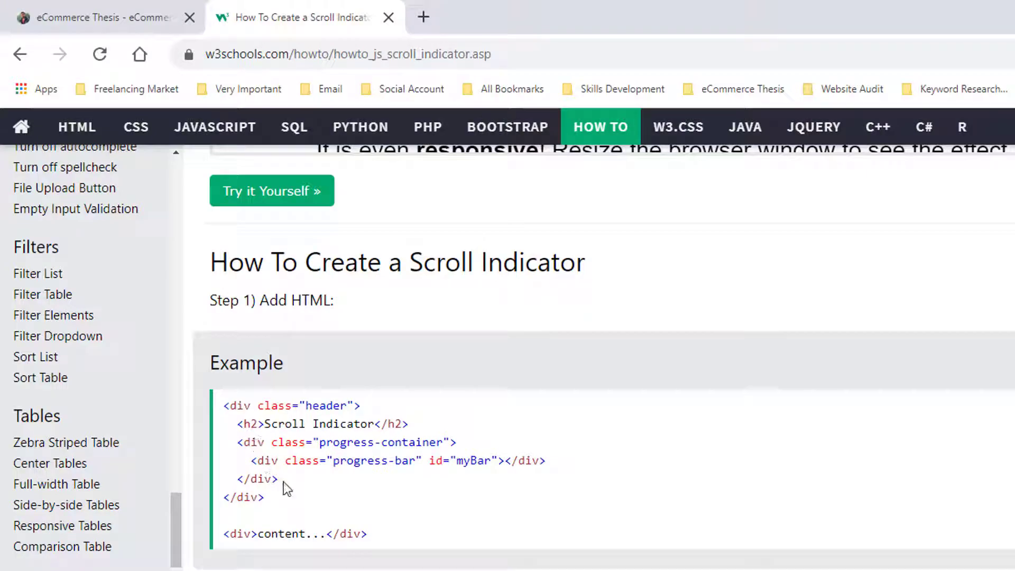
Copy the Step 1 progress-container div snippet from the tutorial example.
left_click_drag(288, 487, 238, 442)
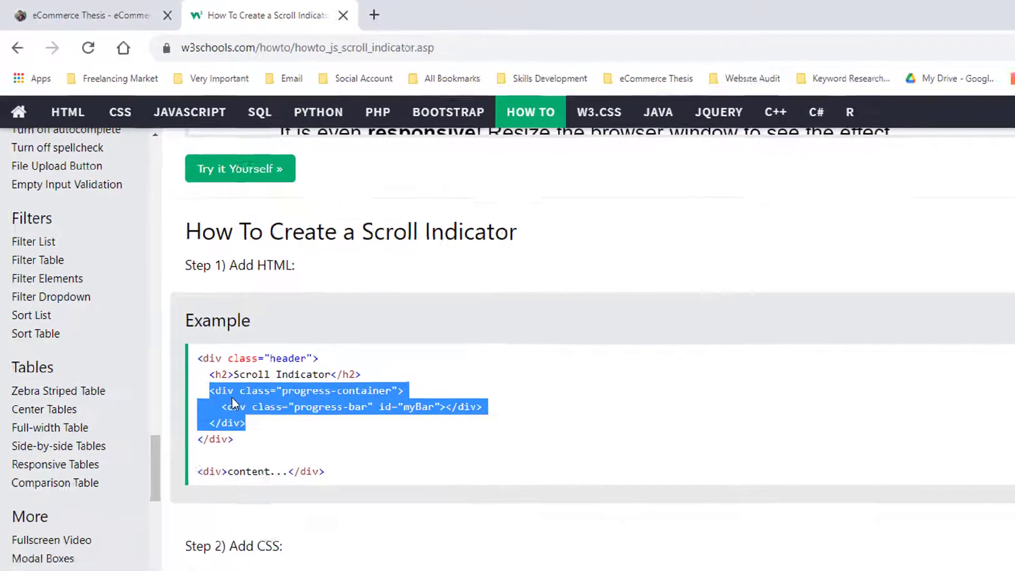
right_click(169, 288)
mouse_move(361, 560)
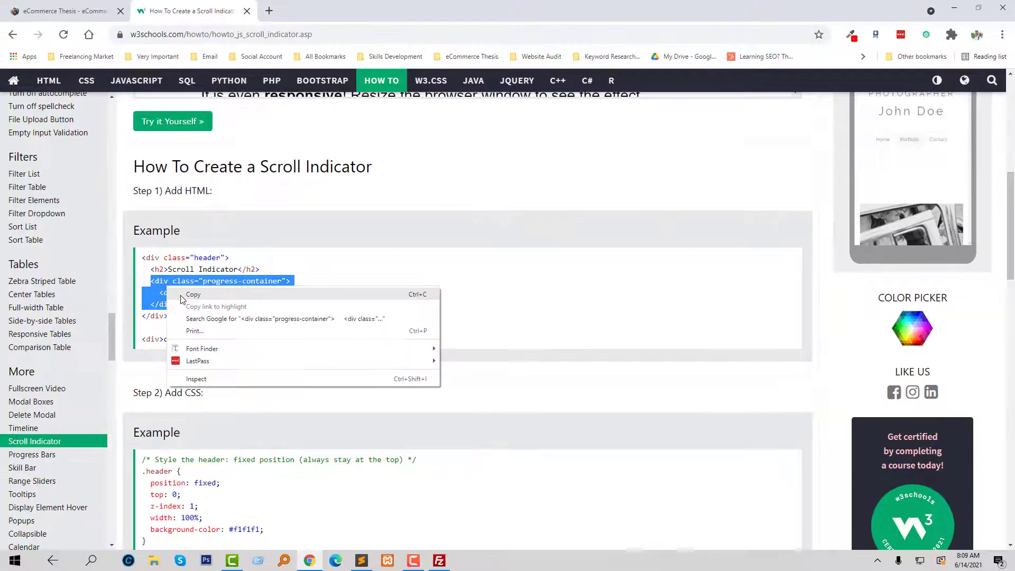
left_click(198, 293)
Paste the progress-container and progress-bar divs on empty line 77 of header.php.
left_click(361, 560)
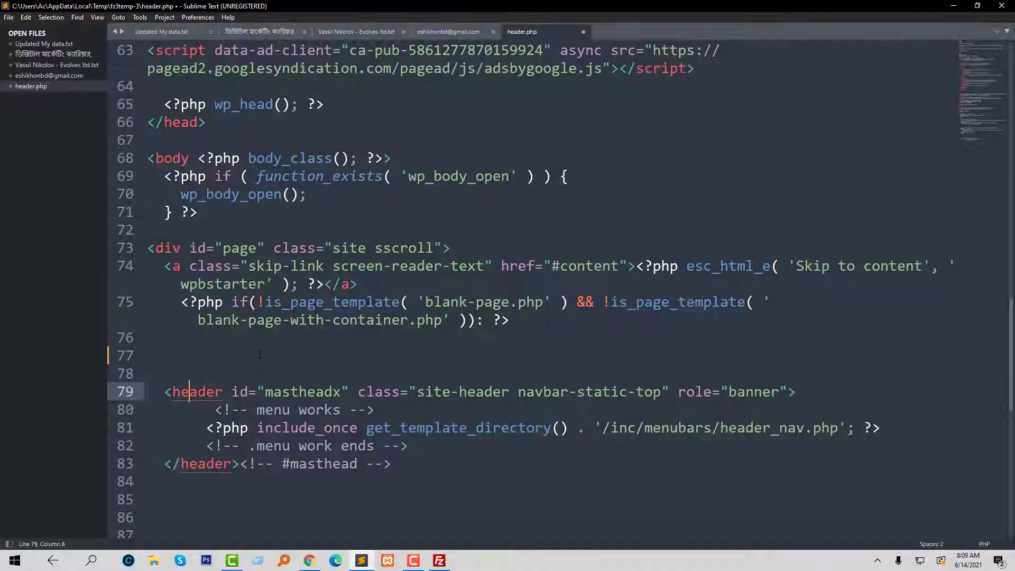
left_click(204, 366)
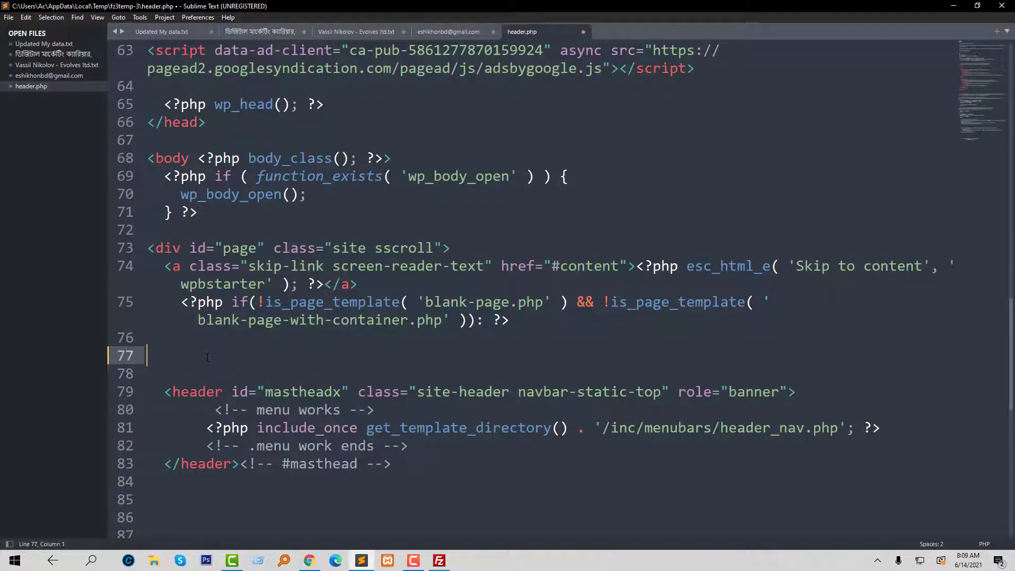
type("<div class=\"progress-container\">     <div class=\"progress-bar\" id=\"myBar\"></div>   </div>")
key("Right")
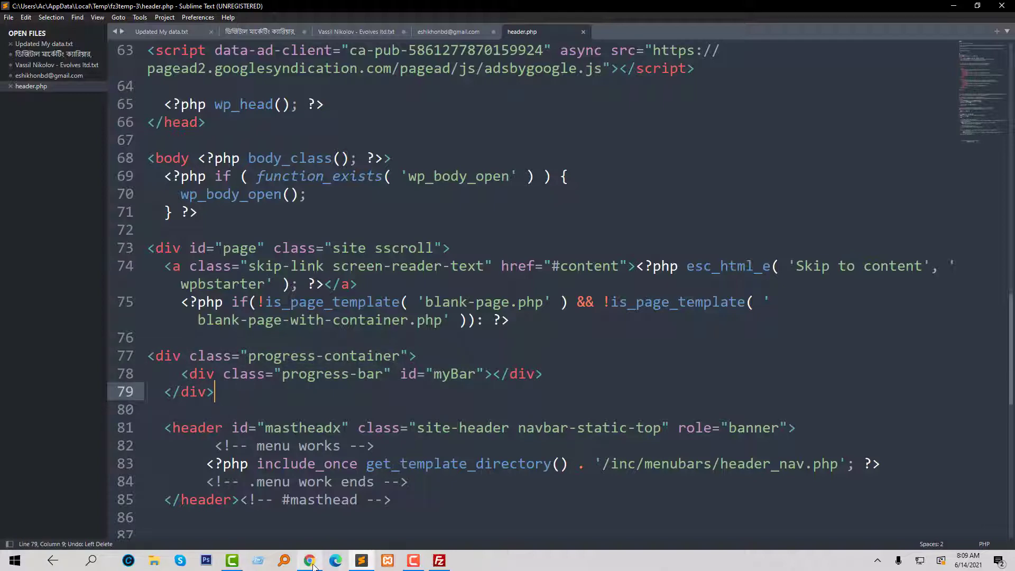
Copy the Step 2 .progress-container and .progress-bar CSS rules from the tutorial.
left_click(297, 496)
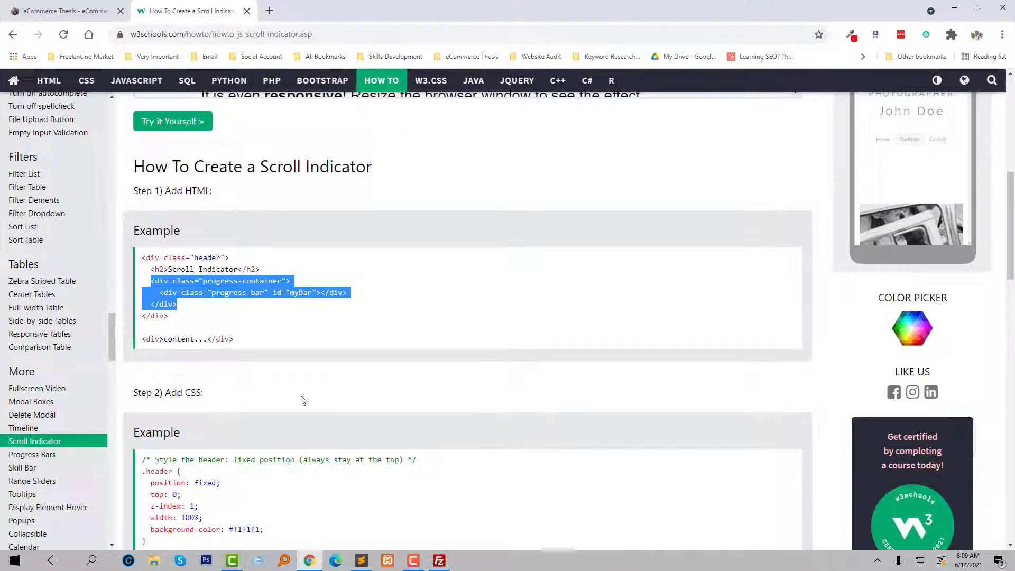
scroll(302, 399, "down", 1)
scroll(296, 389, "down", 2)
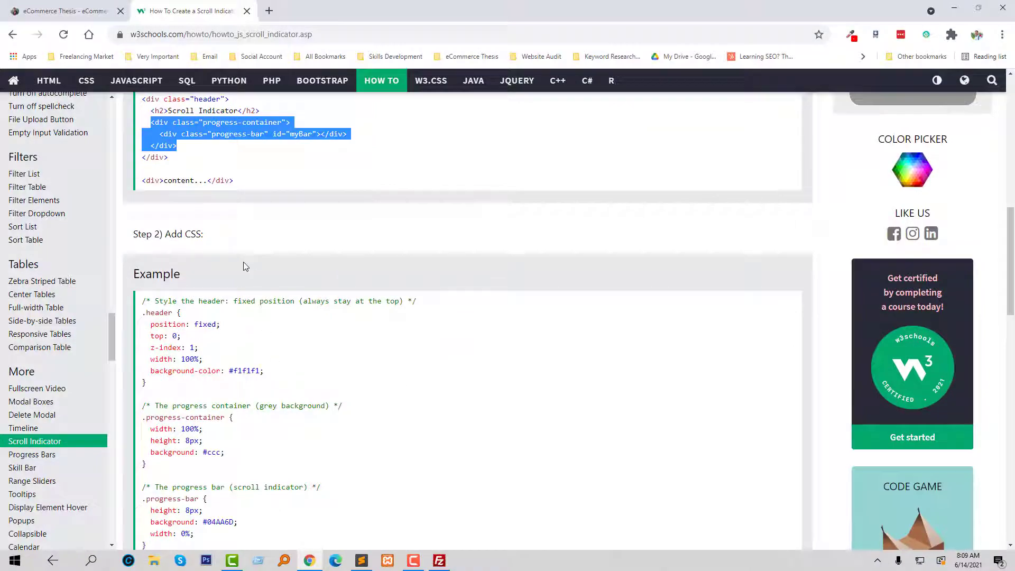
scroll(238, 277, "down", 1)
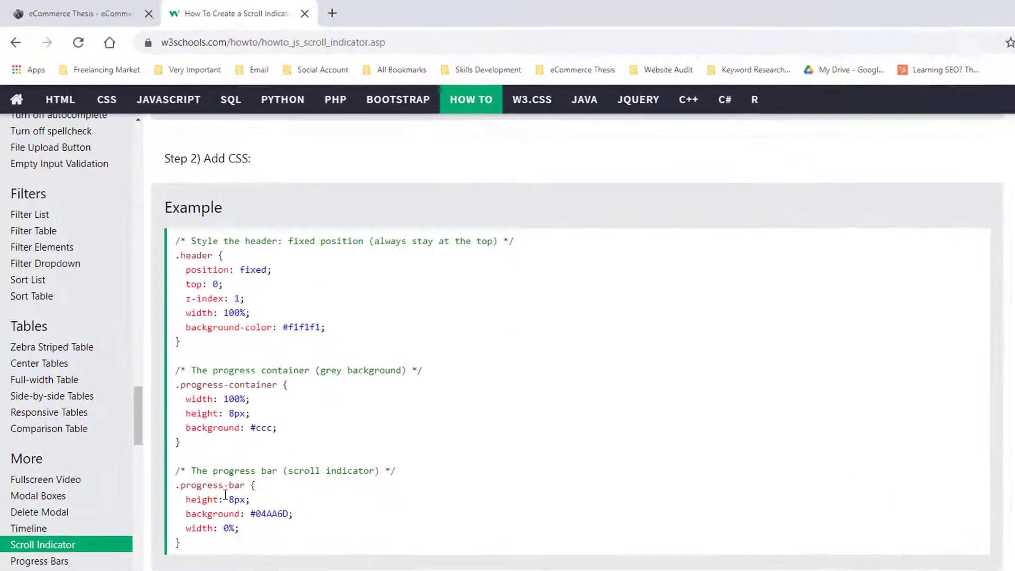
left_click_drag(176, 369, 182, 543)
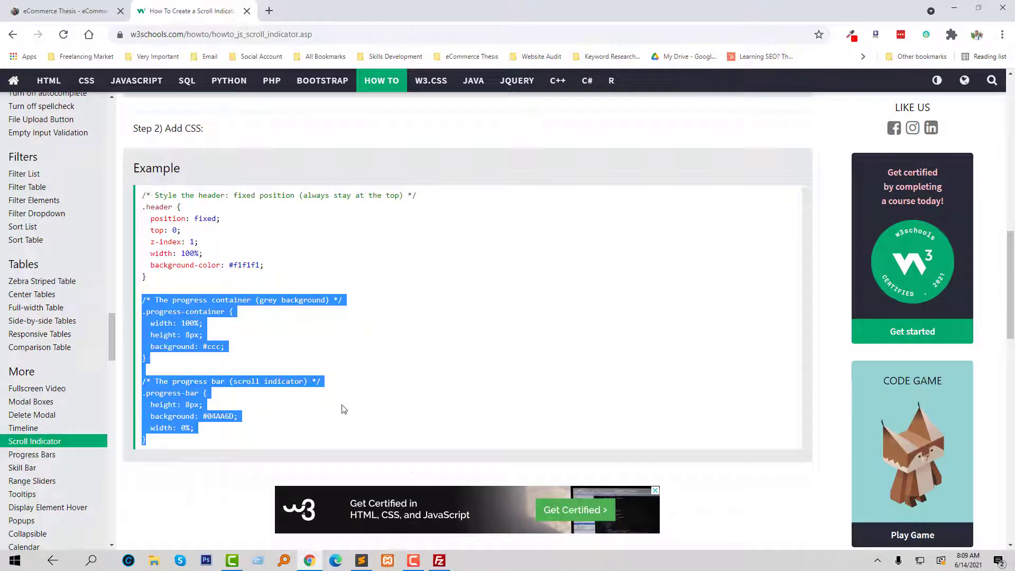
right_click(179, 316)
left_click(316, 353)
Open the theme's remote style.css via View/Edit for editing in Sublime Text.
left_click(440, 562)
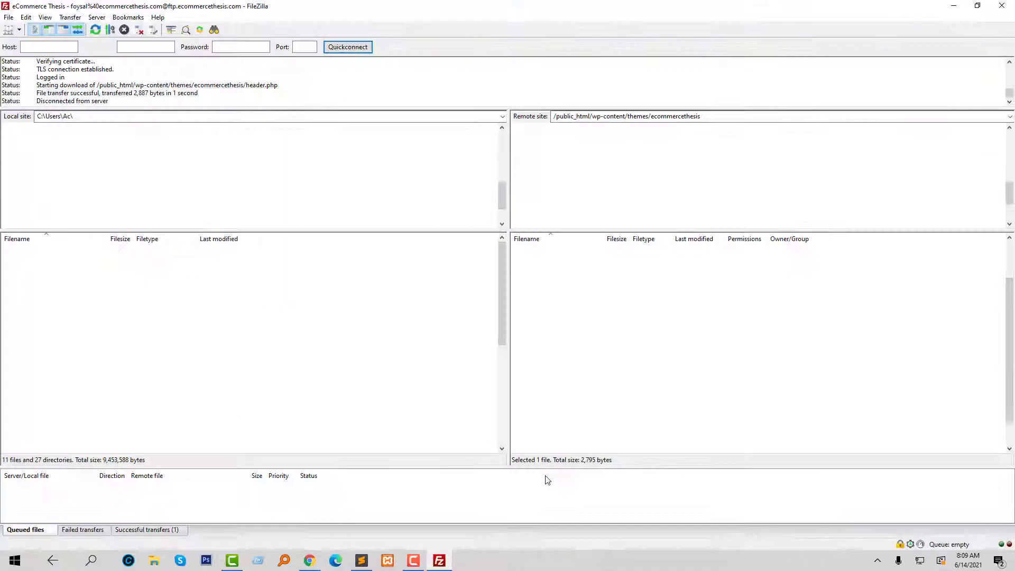
left_click(562, 382)
scroll(561, 381, "down", 1)
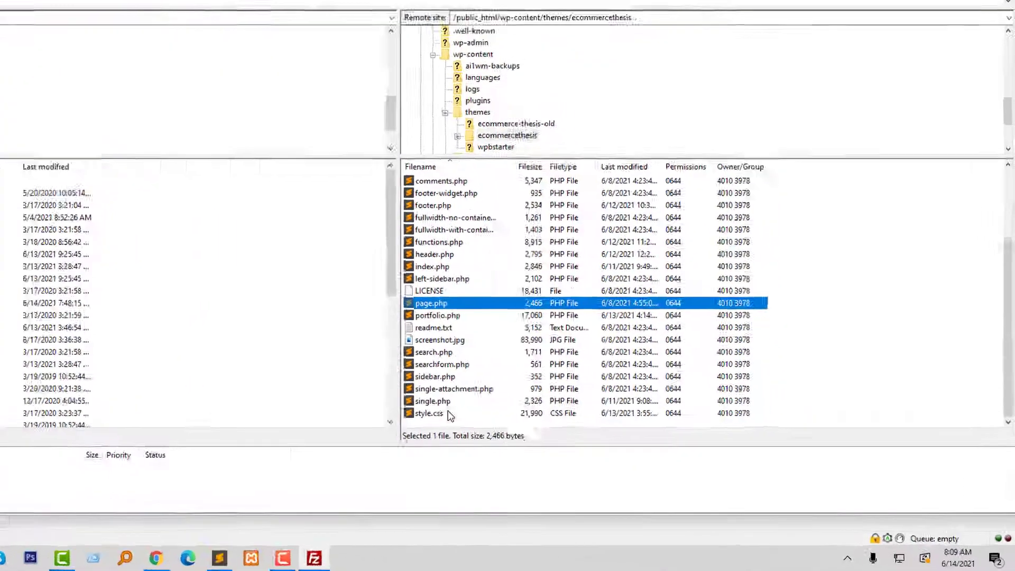
left_click(556, 441)
right_click(556, 443)
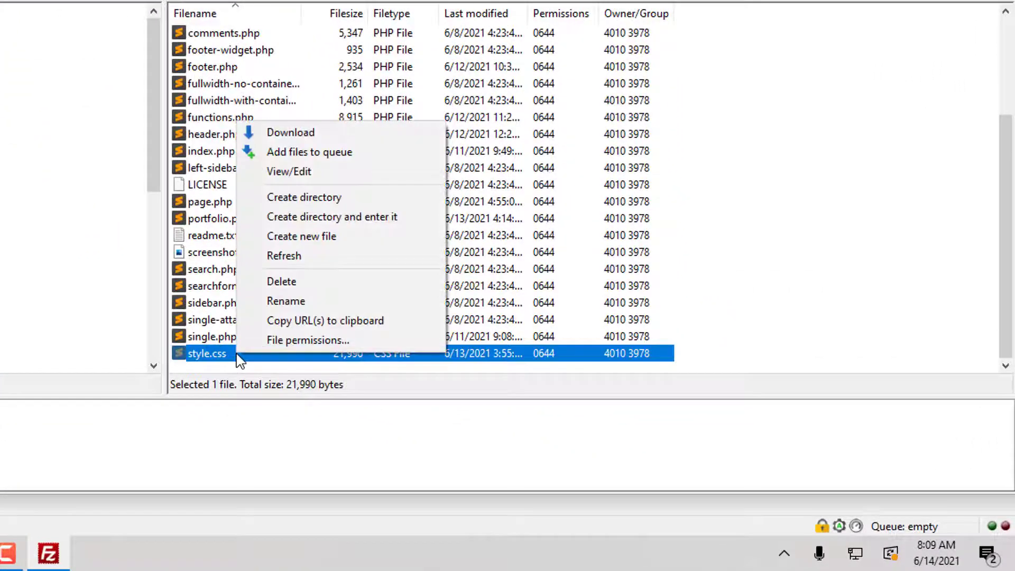
left_click(325, 172)
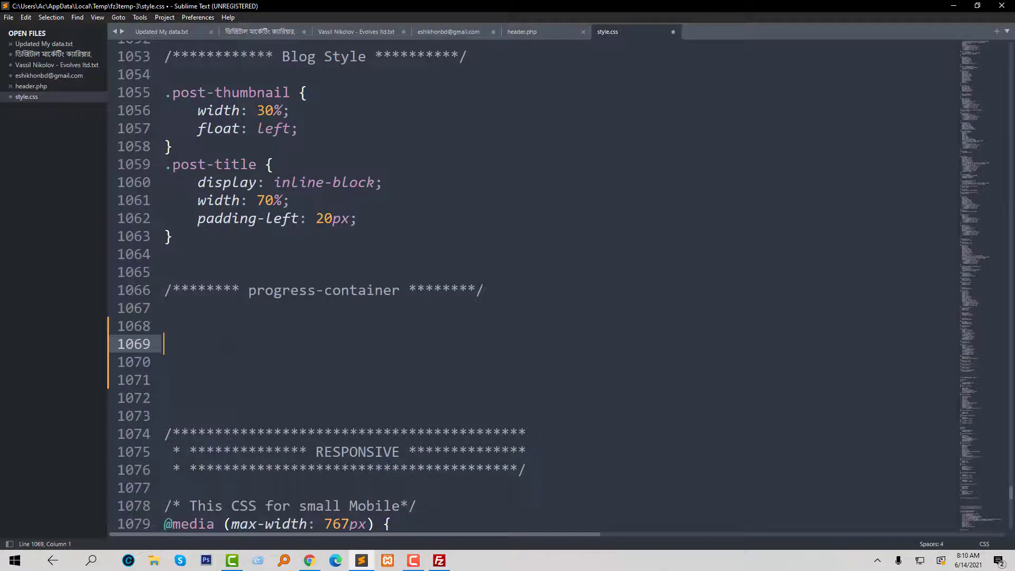
Paste the progress-container and progress-bar CSS rules into style.css and save it.
type(".progress-container {     width: 100%;     height: 8px;     background: #ccc;     position: fixed;     z-index: 10000; }  .progress-bar {   height: 8px;   background: #d8532b;   width: 0%; }")
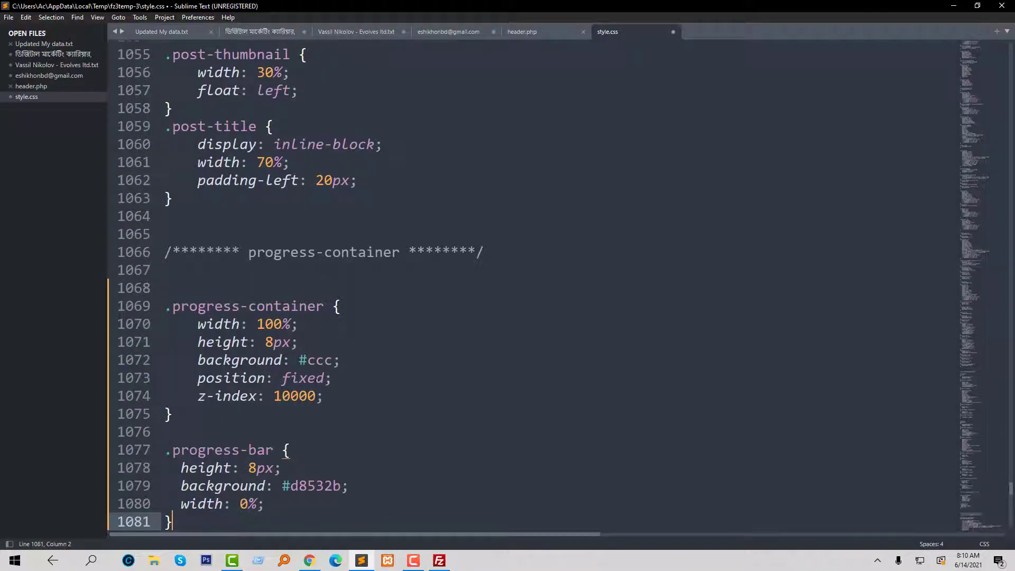
key("ctrl+s")
Check the pasted class names in header.php against the CSS, then return to style.css.
left_click(76, 86)
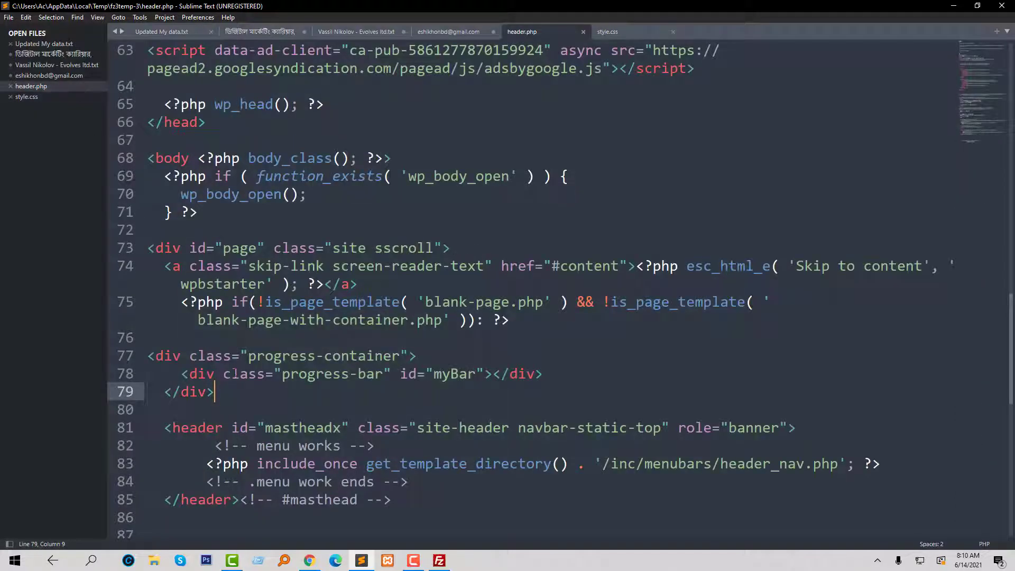
left_click(281, 355)
key("Down")
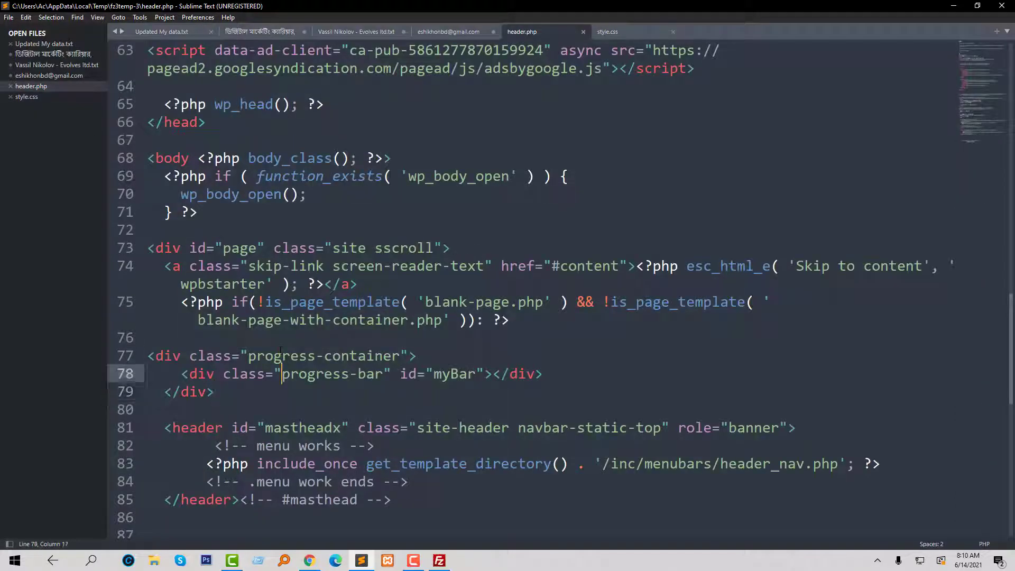
key("Down")
key("ctrl+Tab")
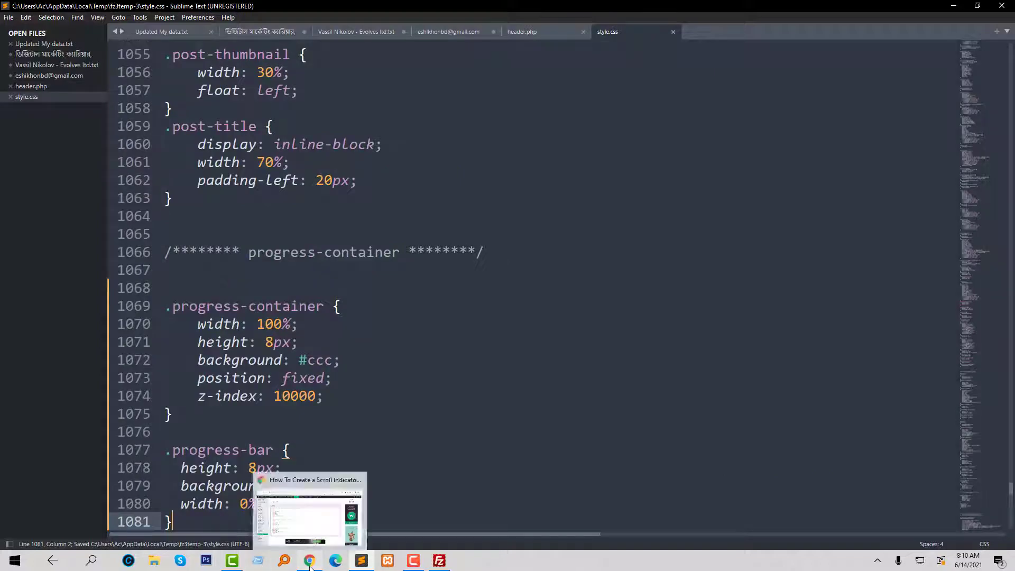
Copy the Step 3 JavaScript scroll function from the tutorial.
left_click(309, 560)
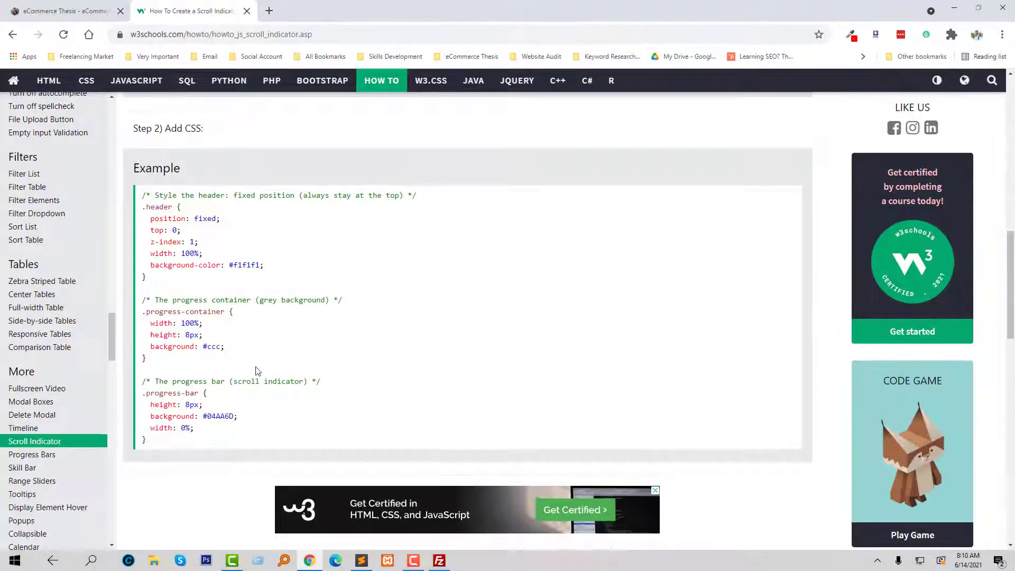
scroll(252, 346, "down", 4)
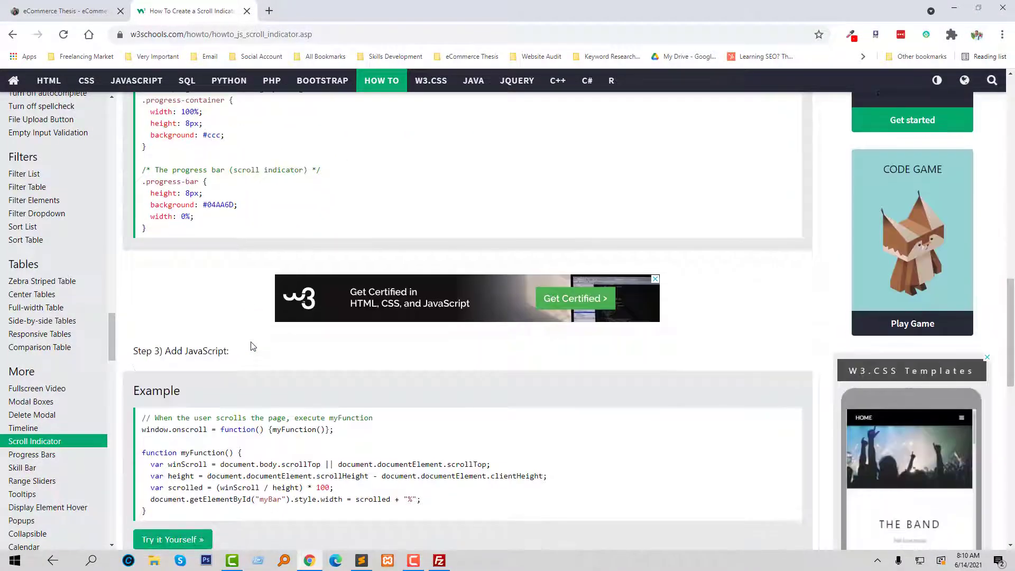
scroll(252, 345, "down", 2)
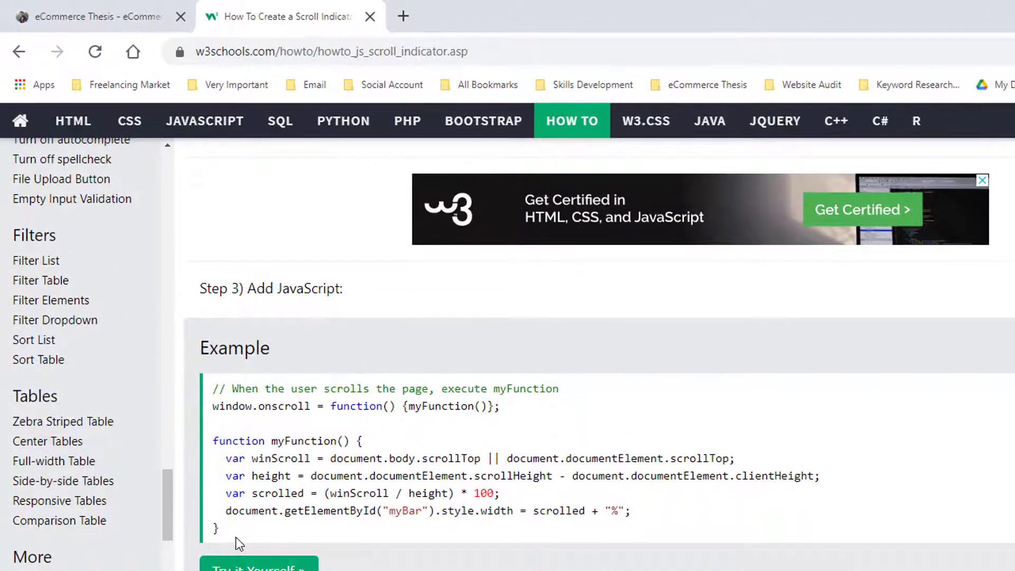
left_click_drag(228, 532, 211, 392)
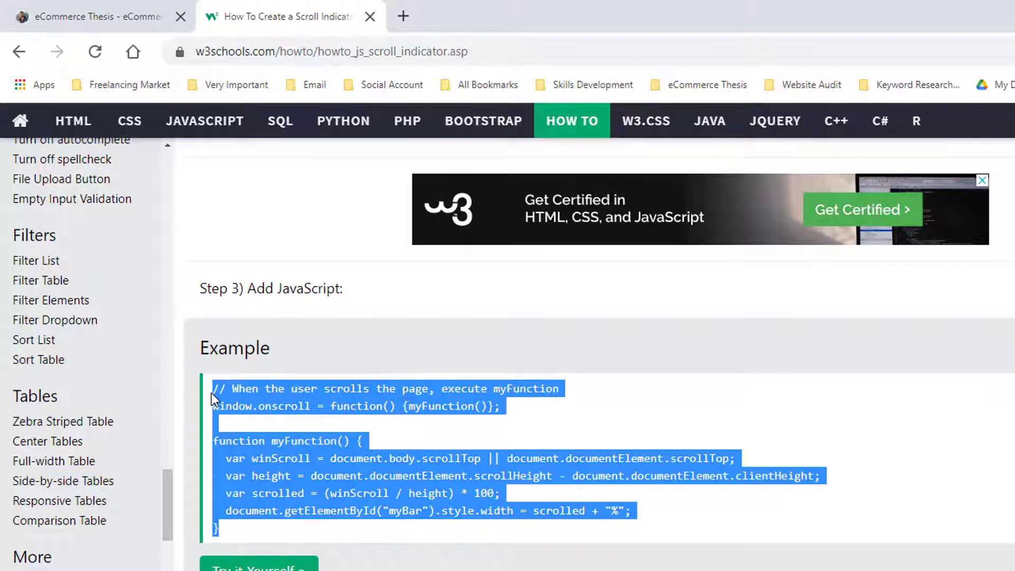
right_click(261, 395)
left_click(274, 400)
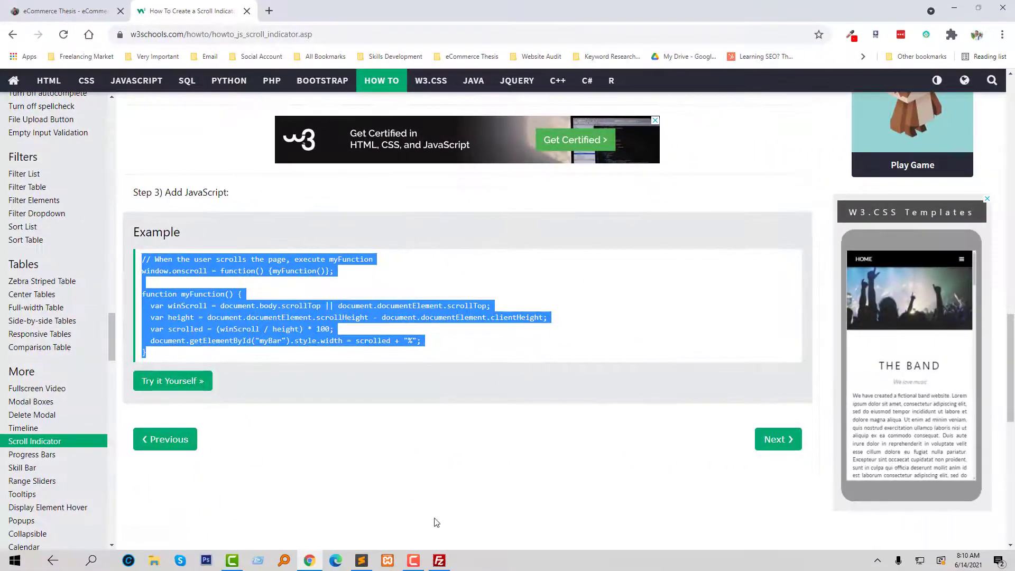
Upload the edited style.css and header.php back to the server.
left_click(439, 561)
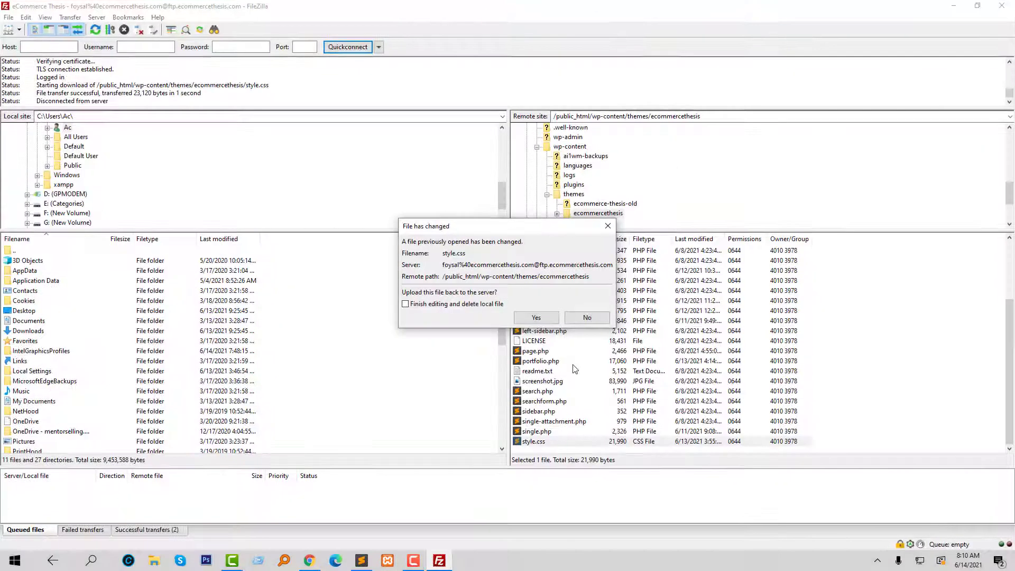
left_click(558, 317)
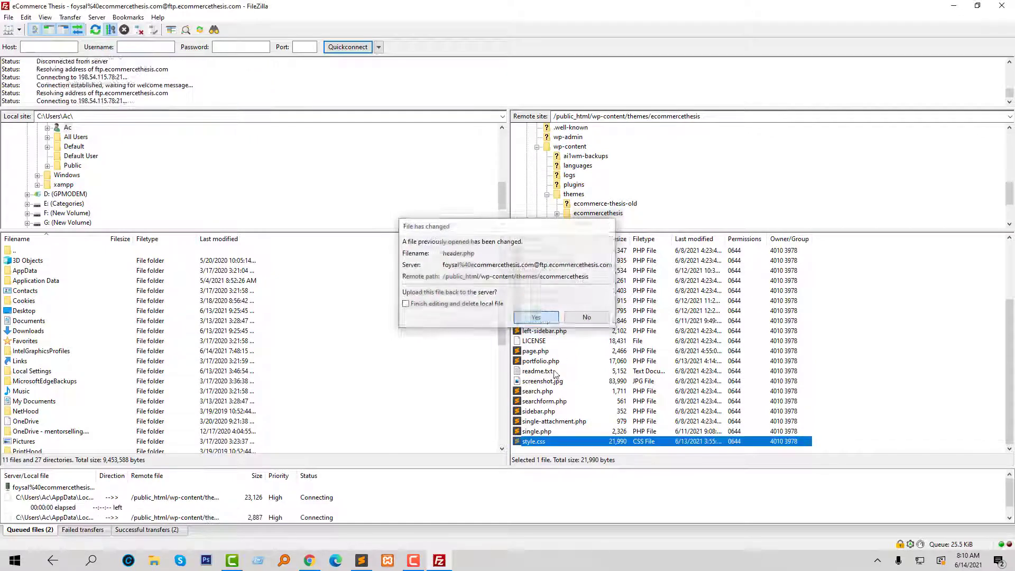
left_click(558, 318)
scroll(559, 290, "up", 3)
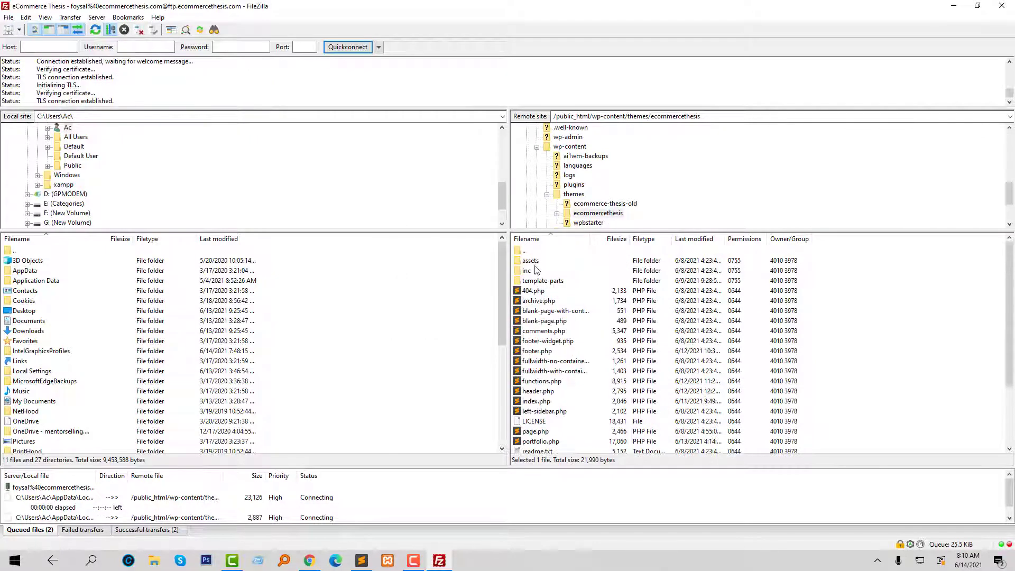
Open assets/js/main.js from the server via View/Edit for editing.
double_click(539, 267)
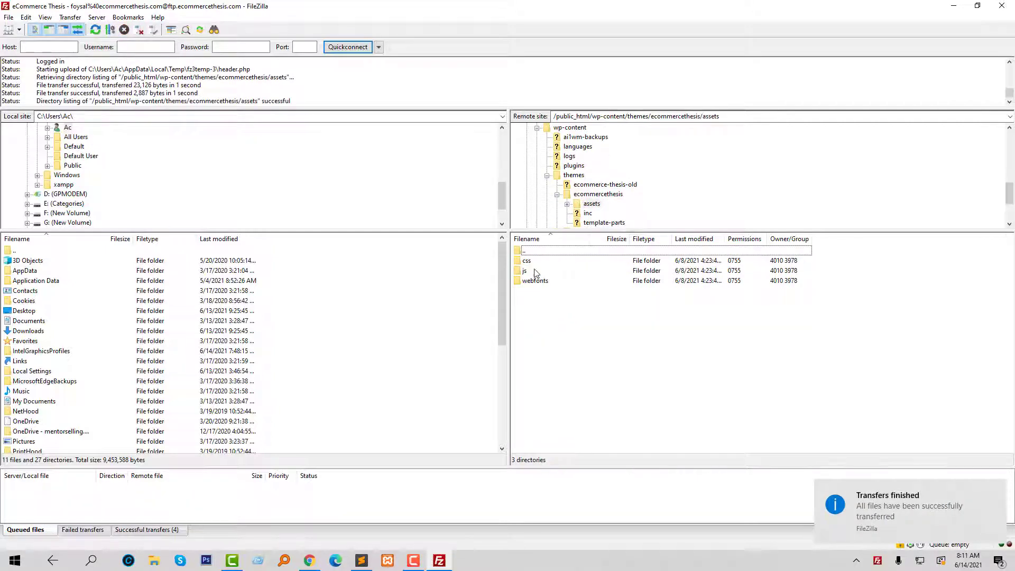
double_click(535, 271)
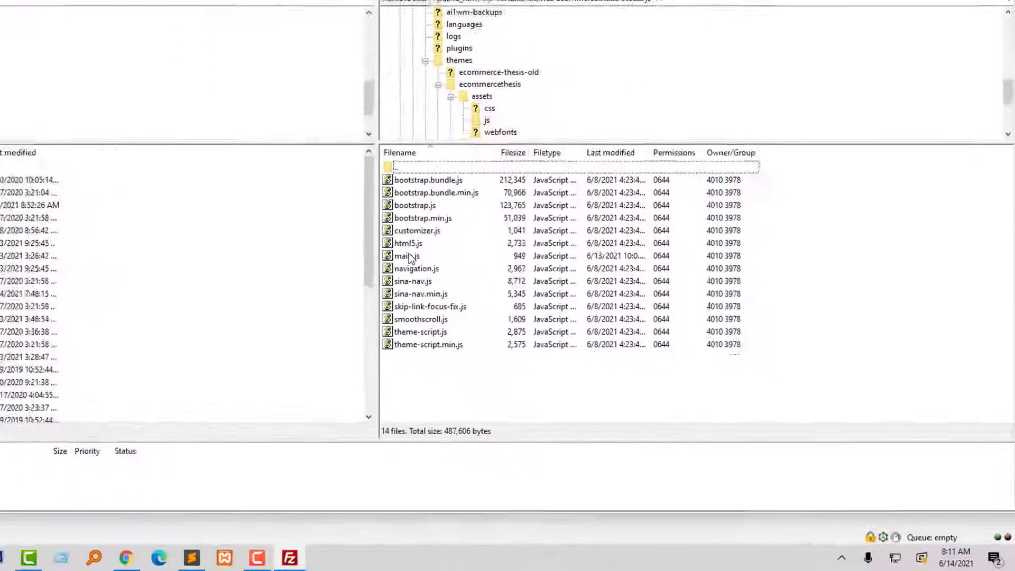
left_click(410, 259)
right_click(410, 259)
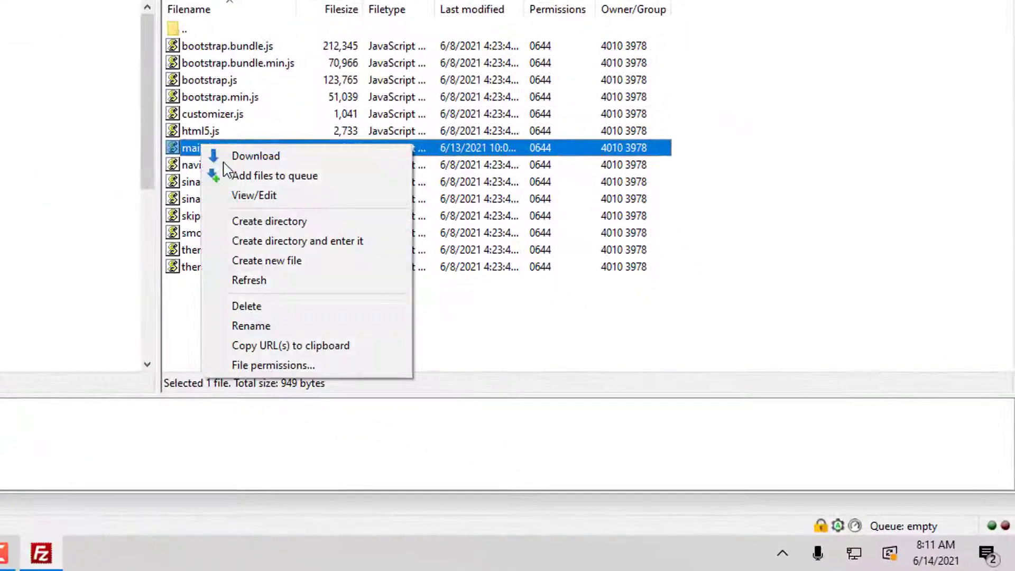
left_click(448, 292)
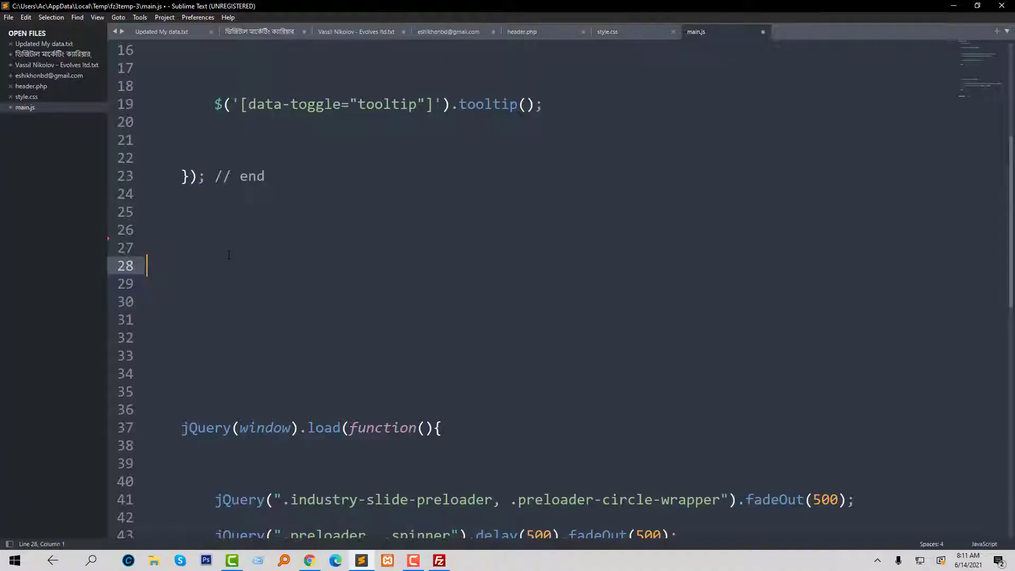
Paste the scroll-indicator myFunction JavaScript into main.js and save the file.
left_click(311, 560)
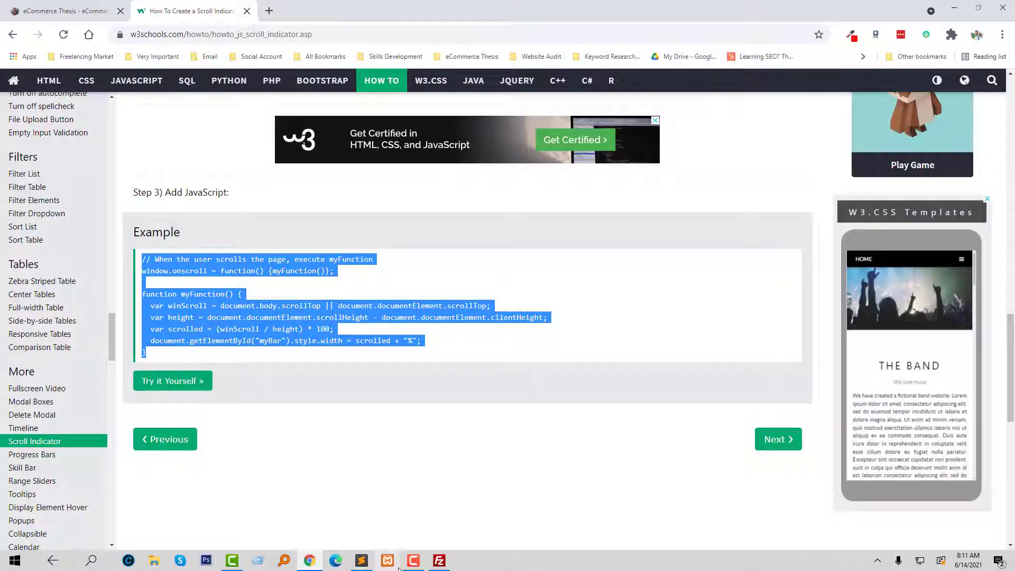
left_click(361, 561)
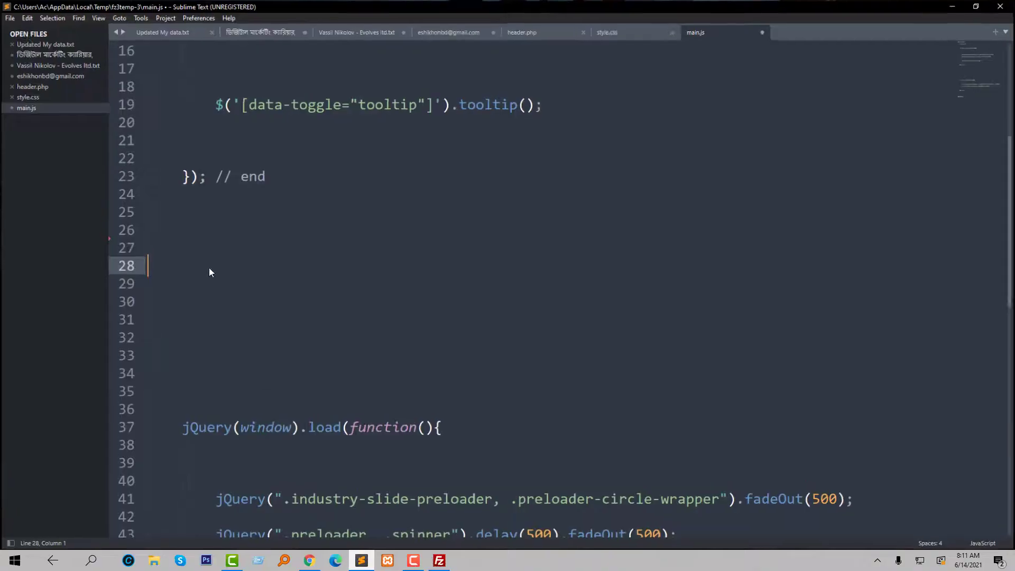
type("// When the user scrolls the page, execute myFunction window.onscroll = function() {myFunction()};  function myFunction() {   var winScroll = document.body.scrollTop || document.documentElement.scrollTop;   var height = document.documentElement.scrollHeight - document.documentElement.clientHeight;   var scrolled = (winScroll / height) * 100;   document.getElementById(\"myBar\").style.width = scrolled + \"%\"; }")
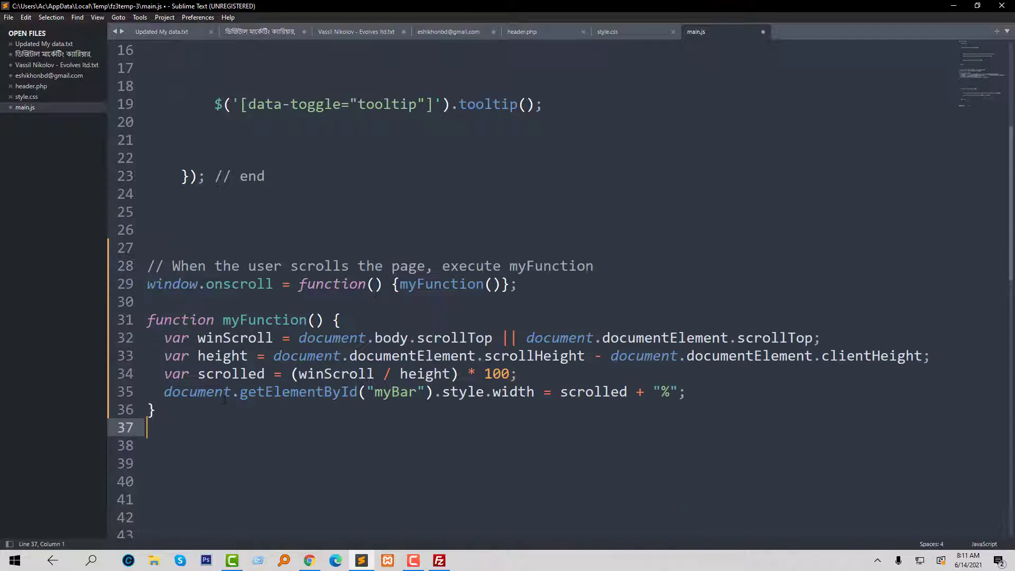
left_click(10, 18)
left_click(39, 100)
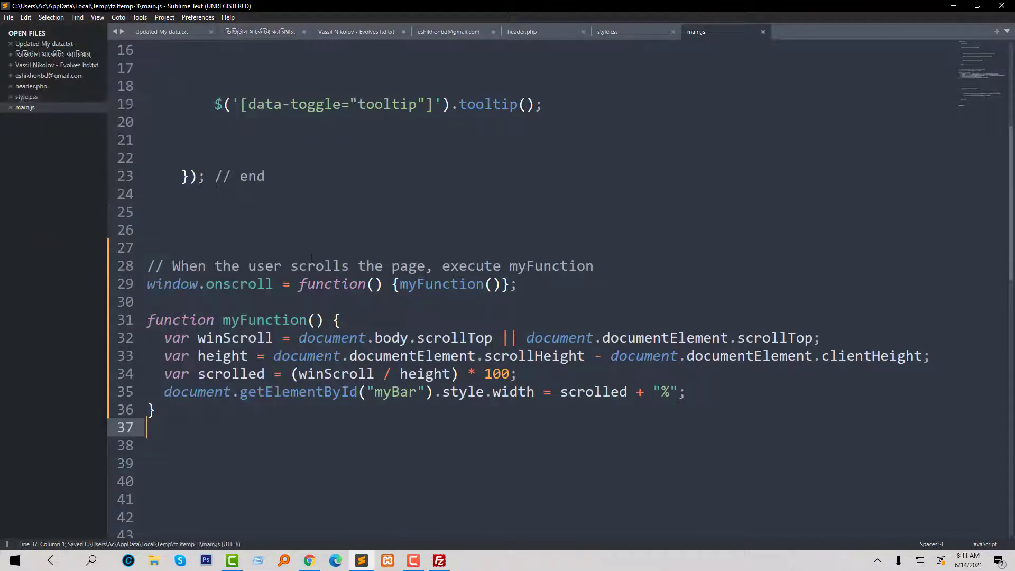
Switch to FileZilla and confirm uploading the changed main.js.
left_click(151, 248)
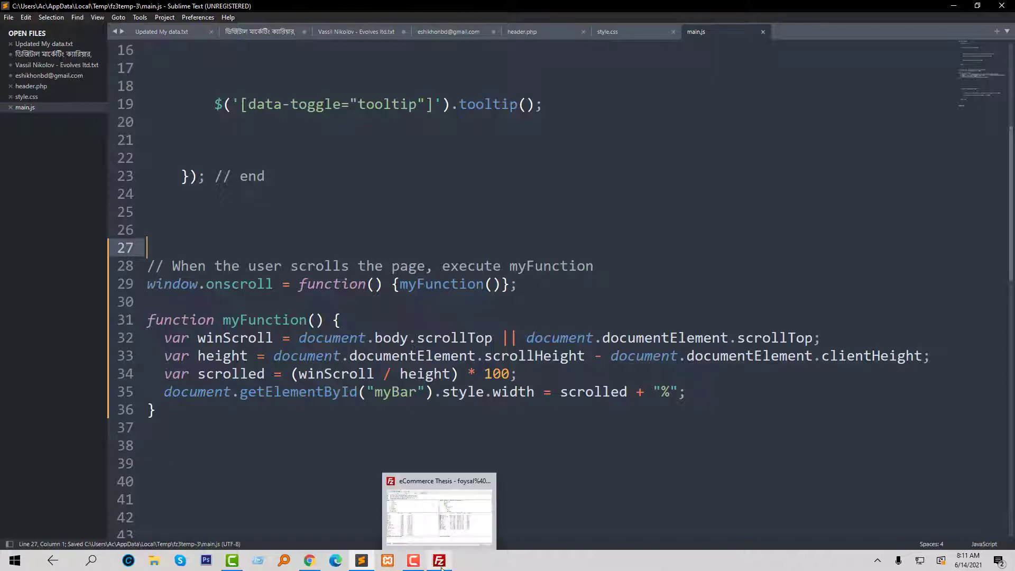
left_click(155, 517)
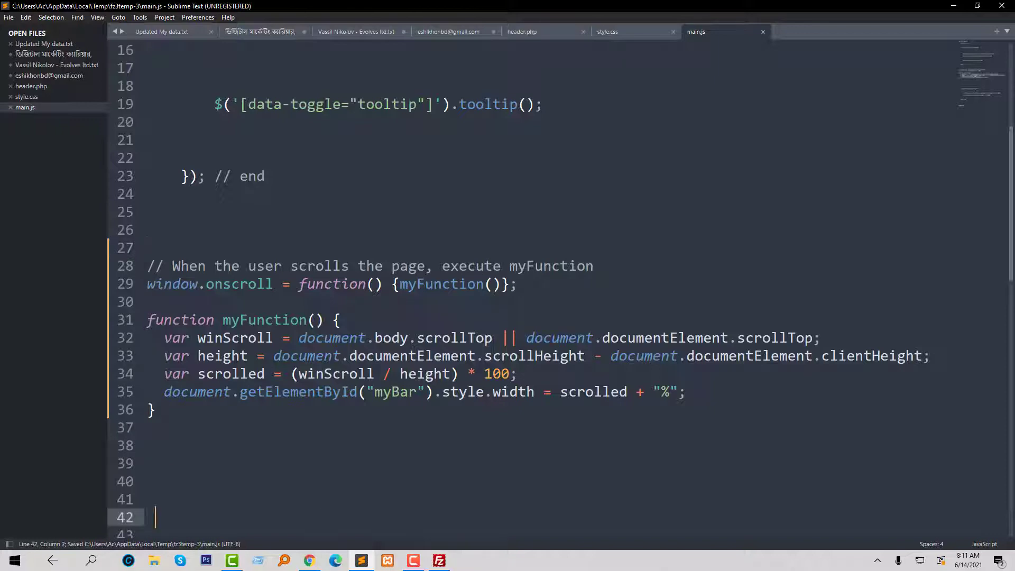
left_click(439, 560)
key("alt+Tab")
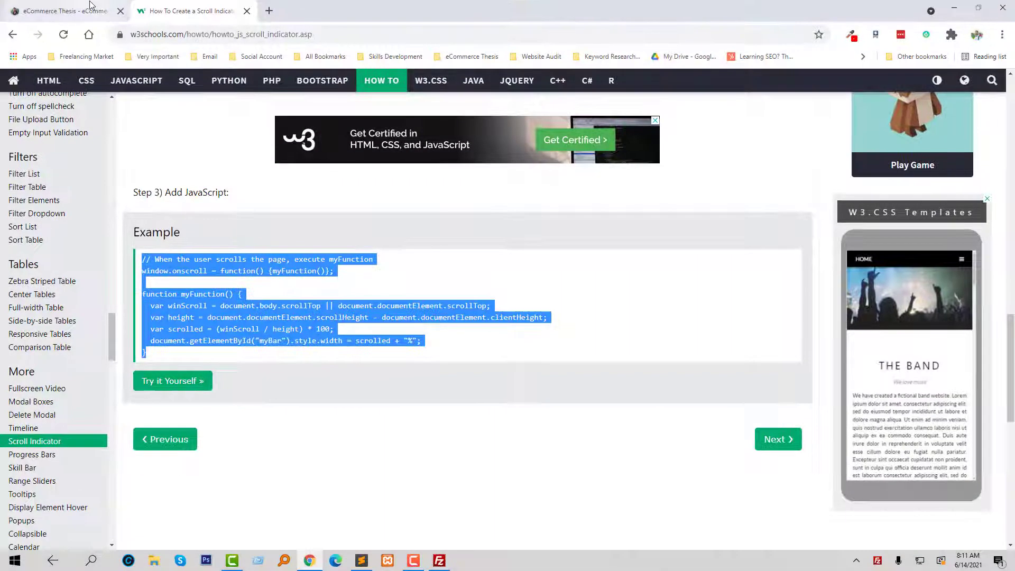
Switch to the eCommerce Thesis site tab to watch the orange progress bar while scrolling.
left_click(91, 9)
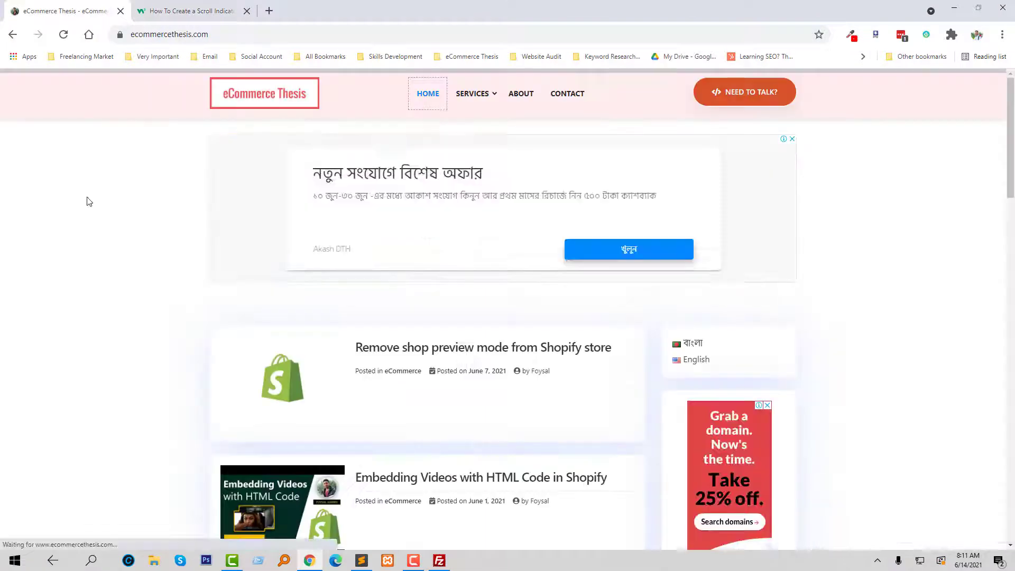
scroll(89, 202, "down", 3)
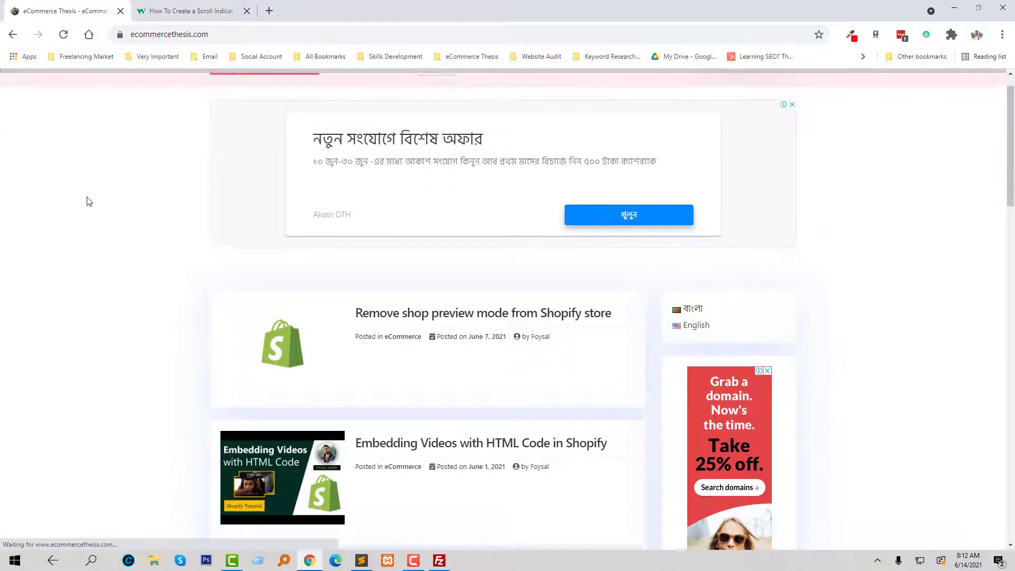
scroll(167, 129, "down", 2)
scroll(127, 202, "down", 1)
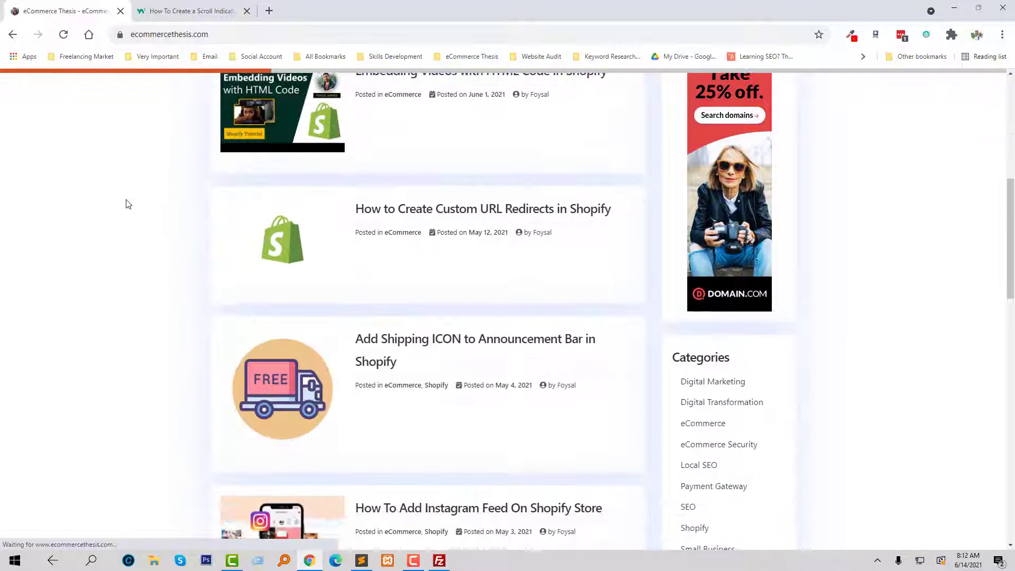
scroll(126, 205, "down", 3)
scroll(126, 205, "down", 2)
scroll(125, 205, "down", 3)
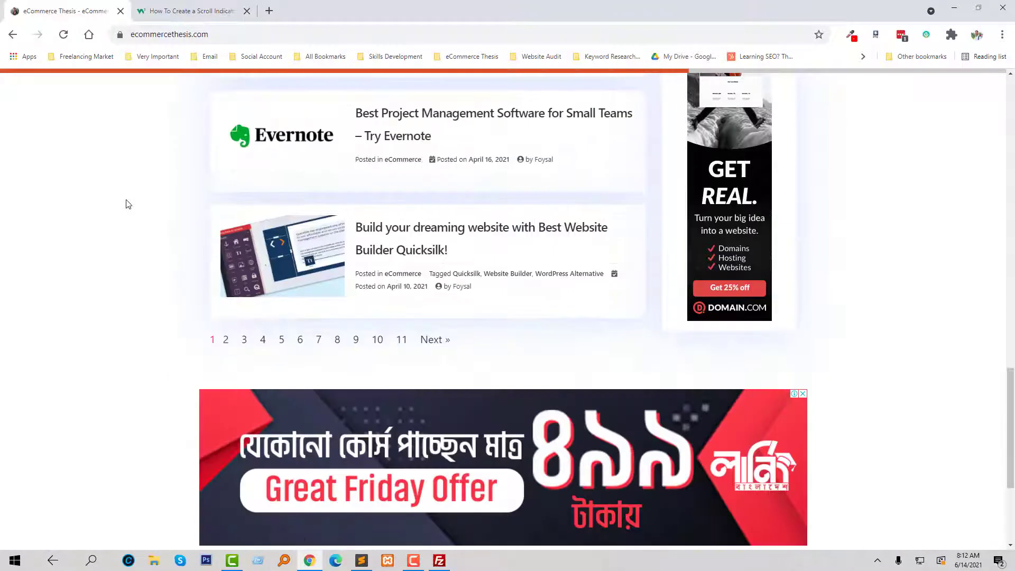
scroll(127, 203, "down", 2)
scroll(135, 204, "up", 1)
scroll(138, 204, "up", 10)
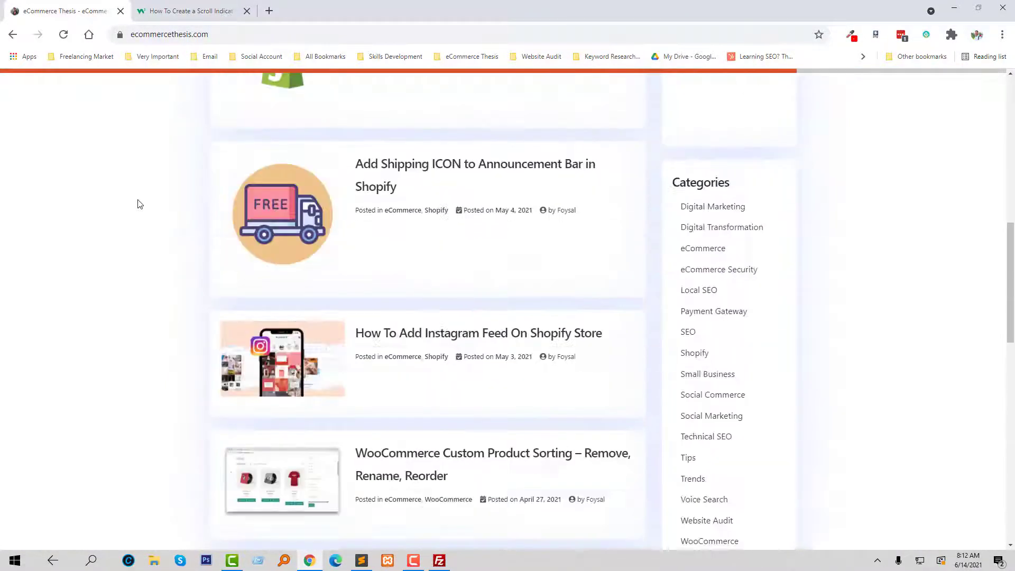
scroll(136, 204, "up", 5)
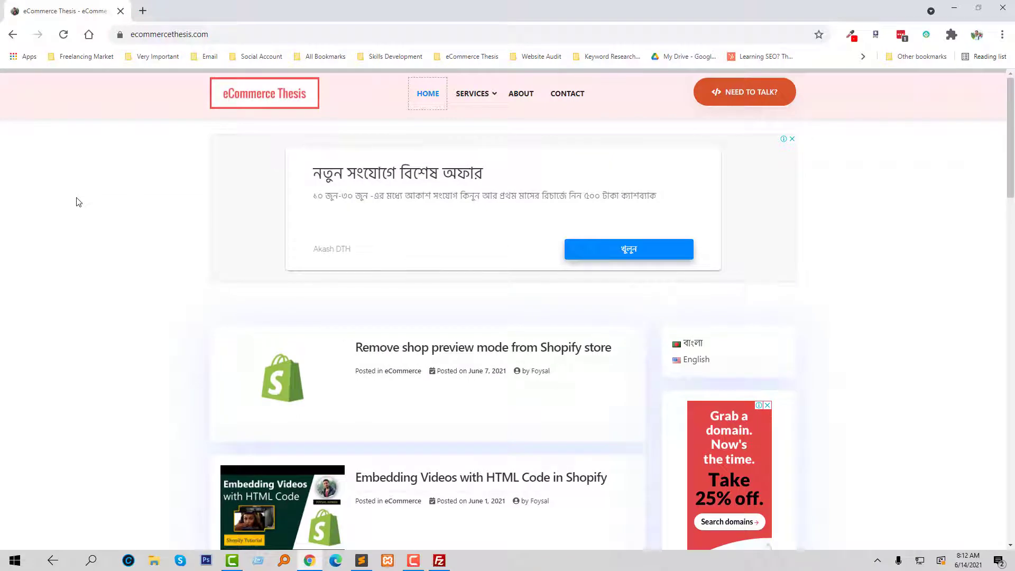
Copy the progress-container div HTML block from the w3schools scroll indicator tutorial.
left_click(438, 561)
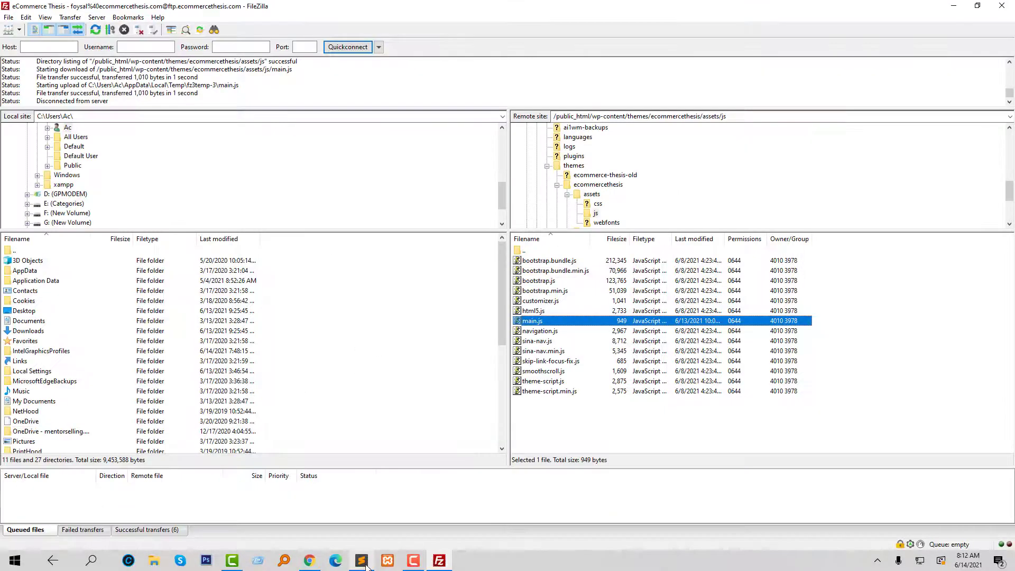
left_click(309, 561)
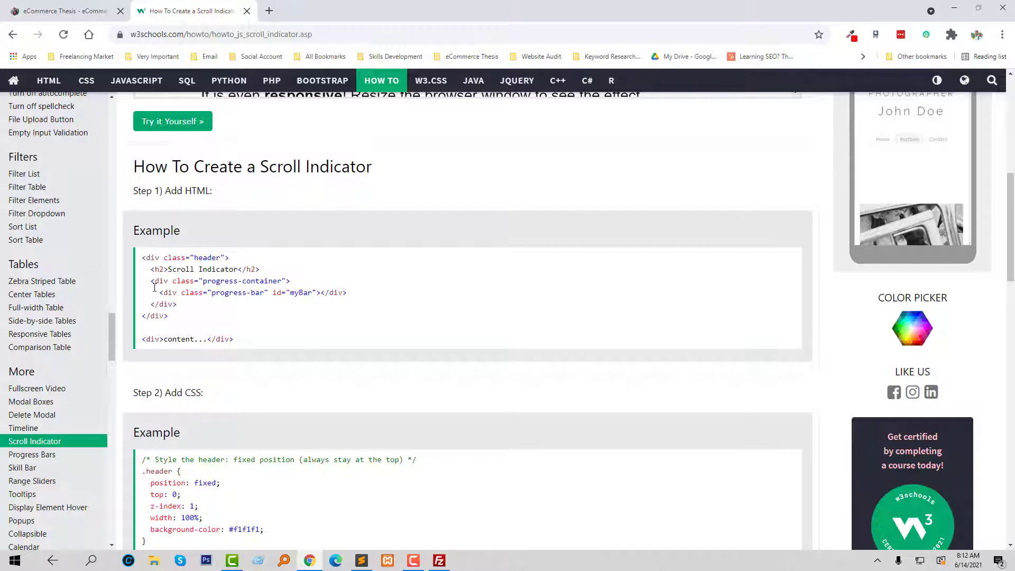
left_click_drag(151, 282, 180, 306)
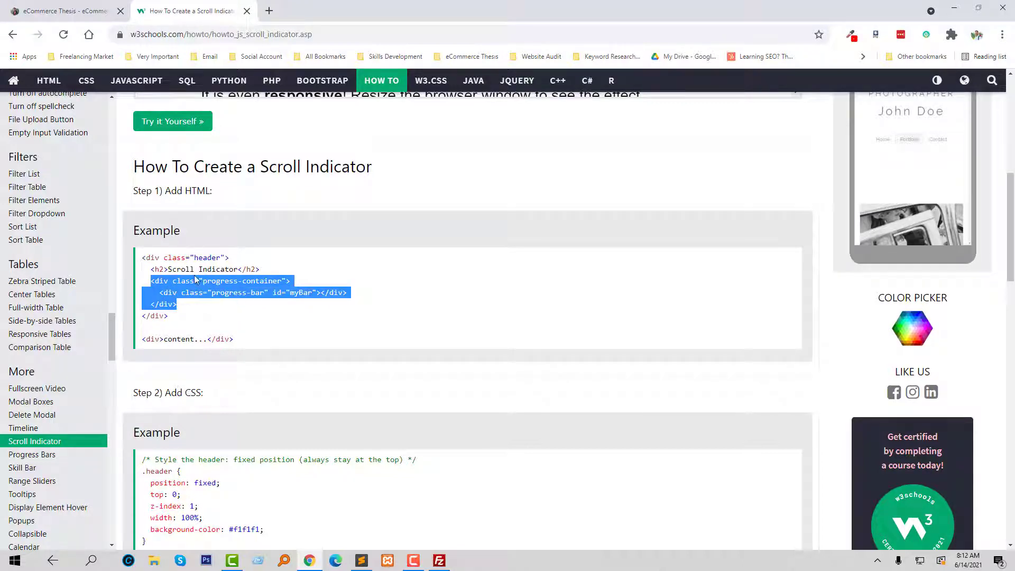
right_click(169, 283)
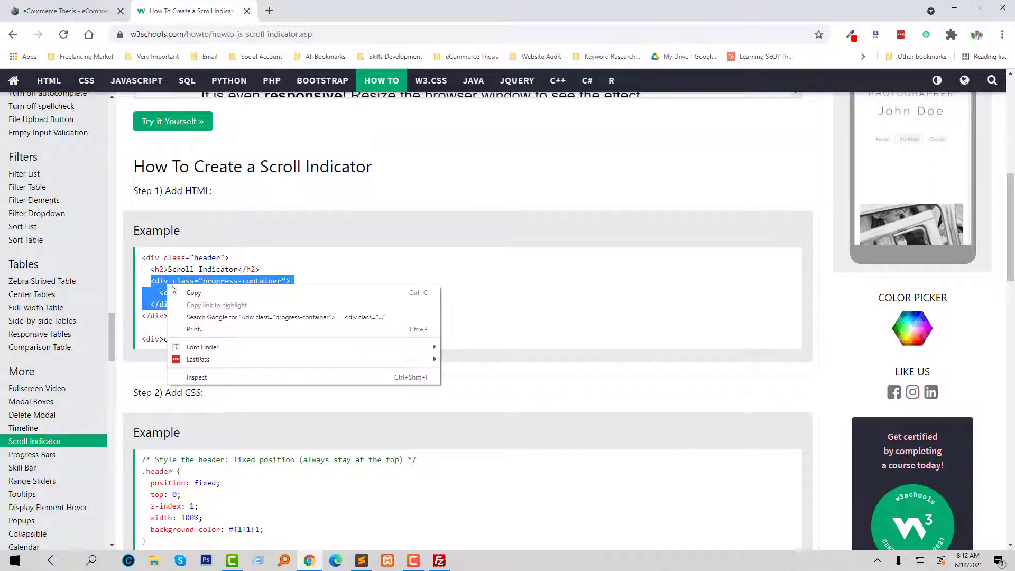
left_click(182, 292)
left_click_drag(179, 307, 150, 290)
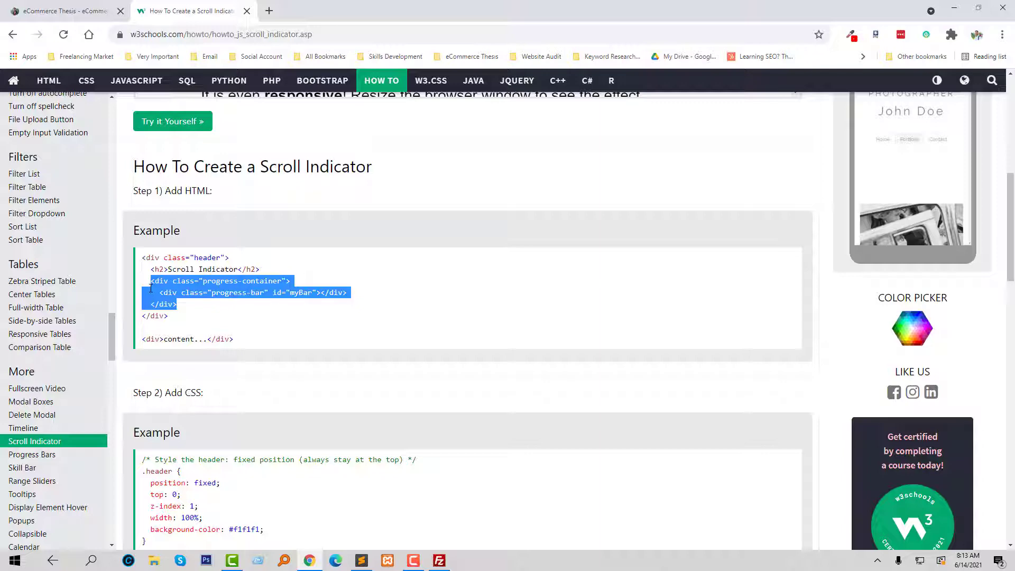
scroll(233, 417, "down", 1)
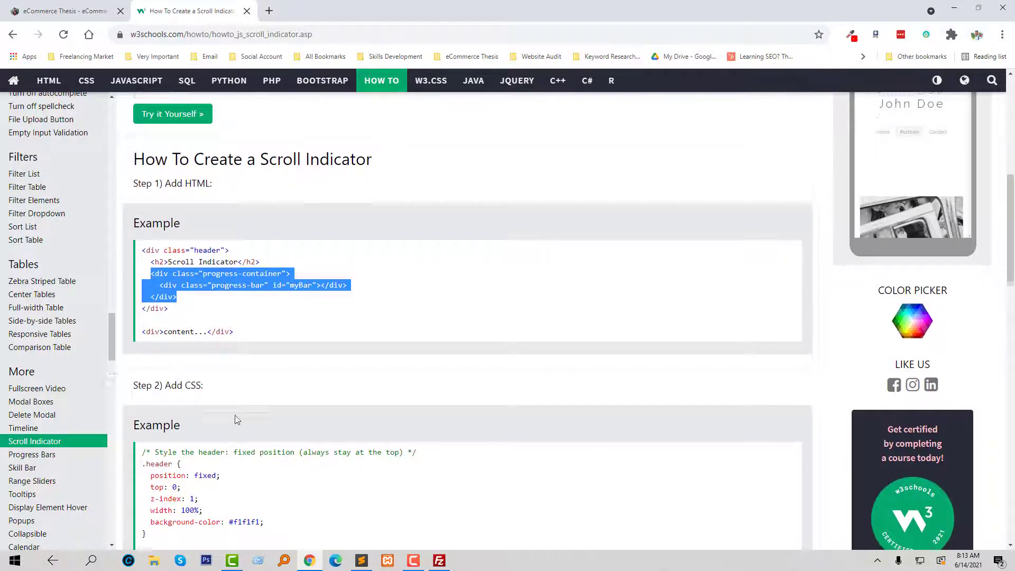
scroll(198, 432, "down", 1)
scroll(156, 445, "down", 2)
Copy the .progress-container and .progress-bar CSS rules, then glance at the JavaScript example.
left_click_drag(155, 446, 141, 302)
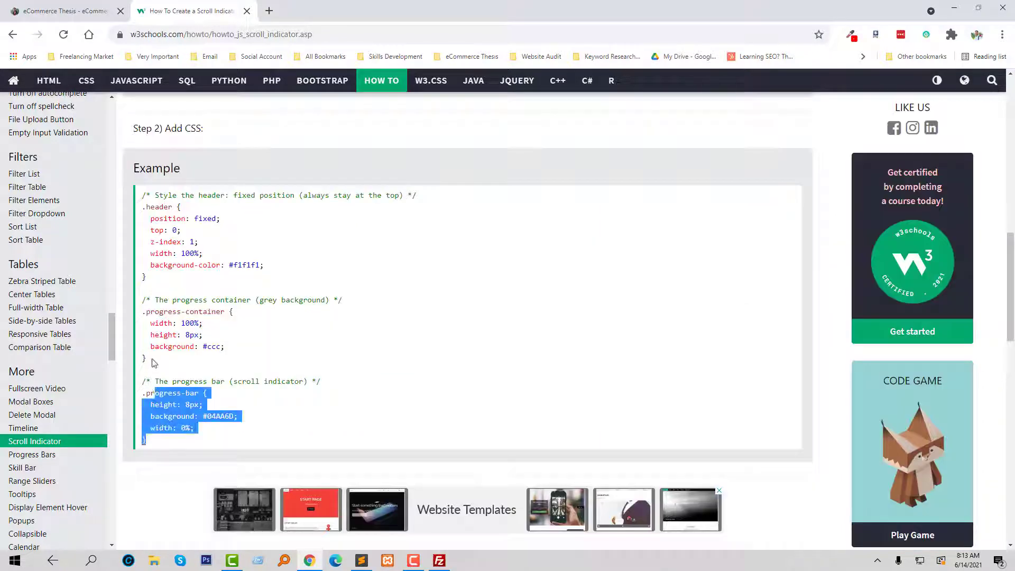
right_click(153, 311)
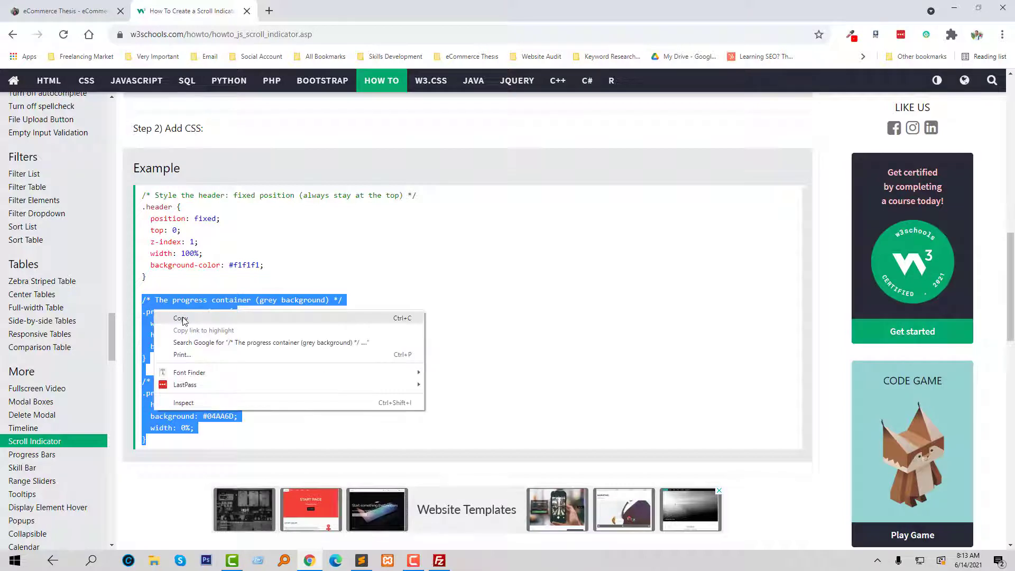
left_click(473, 304)
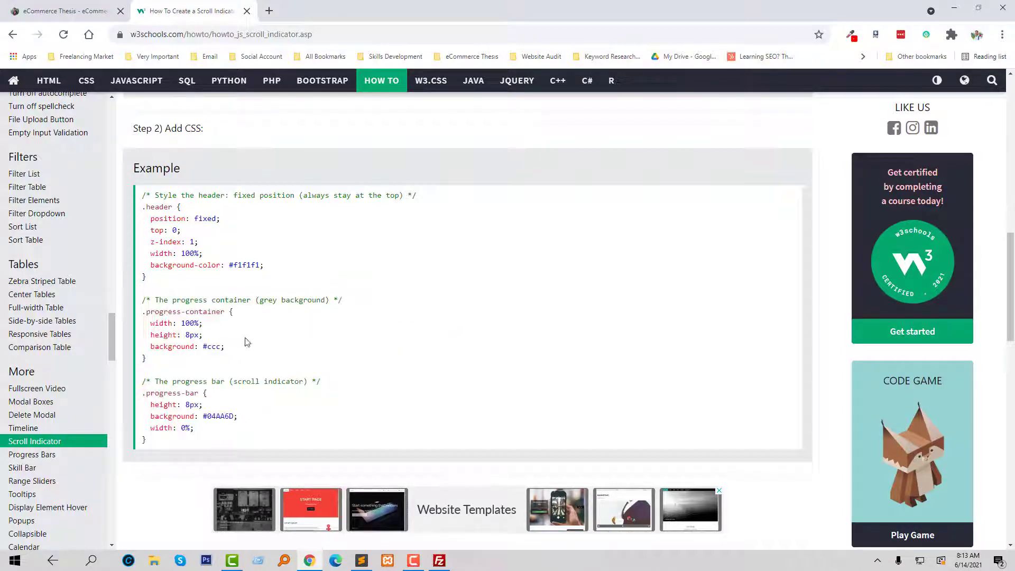
scroll(245, 342, "down", 1)
scroll(247, 468, "down", 2)
scroll(199, 428, "down", 1)
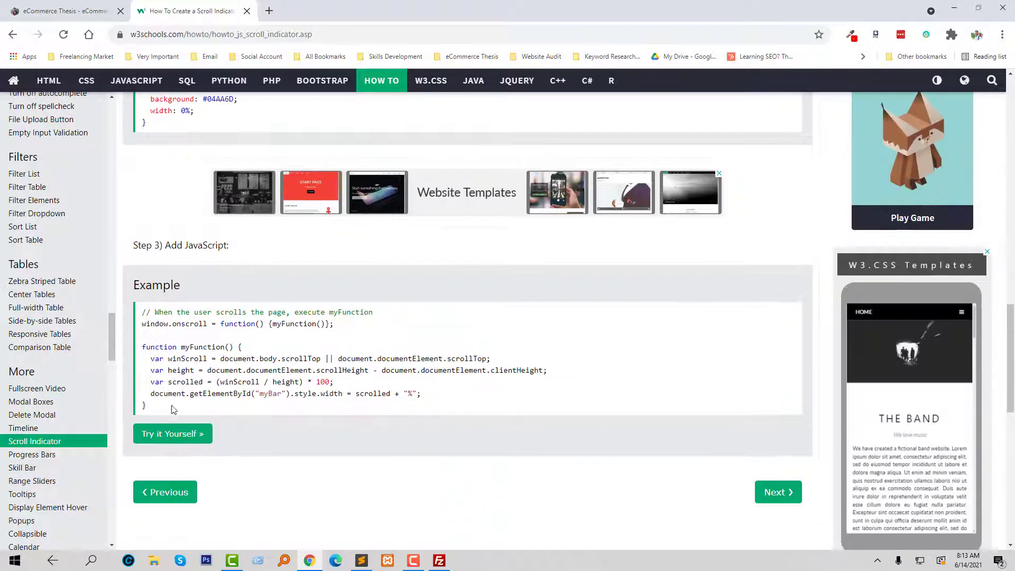
left_click_drag(153, 413, 136, 318)
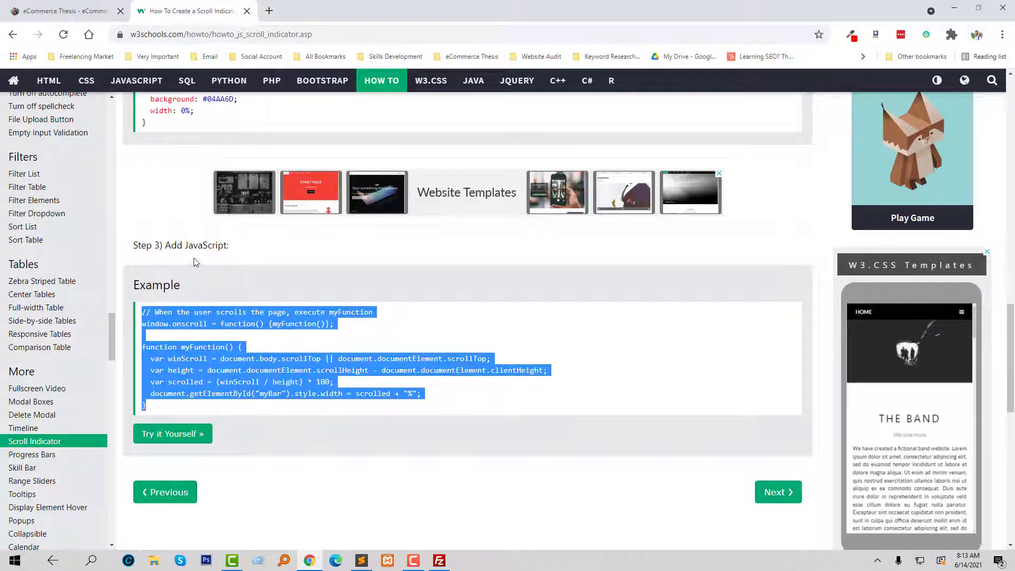
left_click(503, 399)
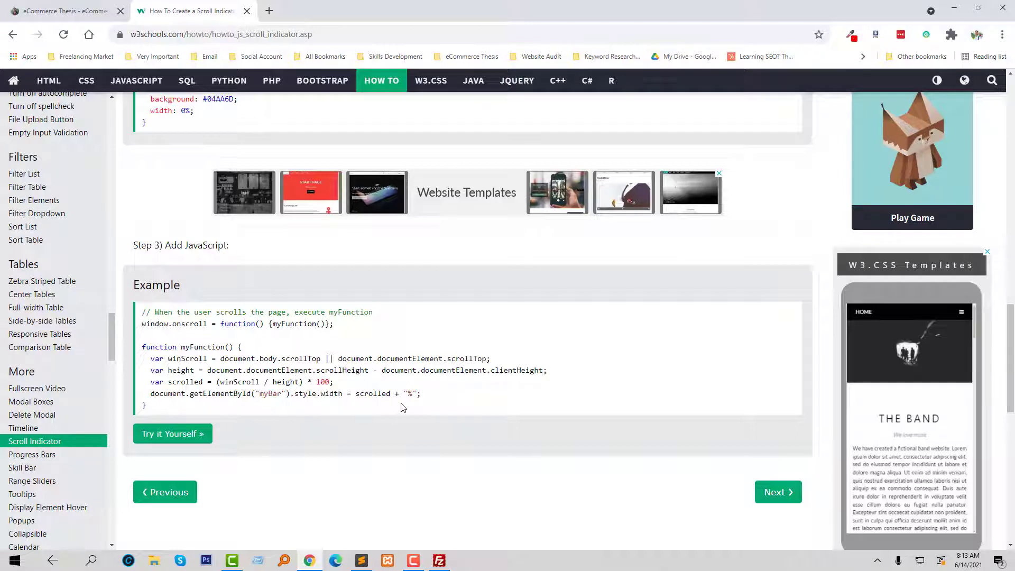
Bring the eCommerce Thesis home page tab to the front in Chrome.
left_click(26, 10)
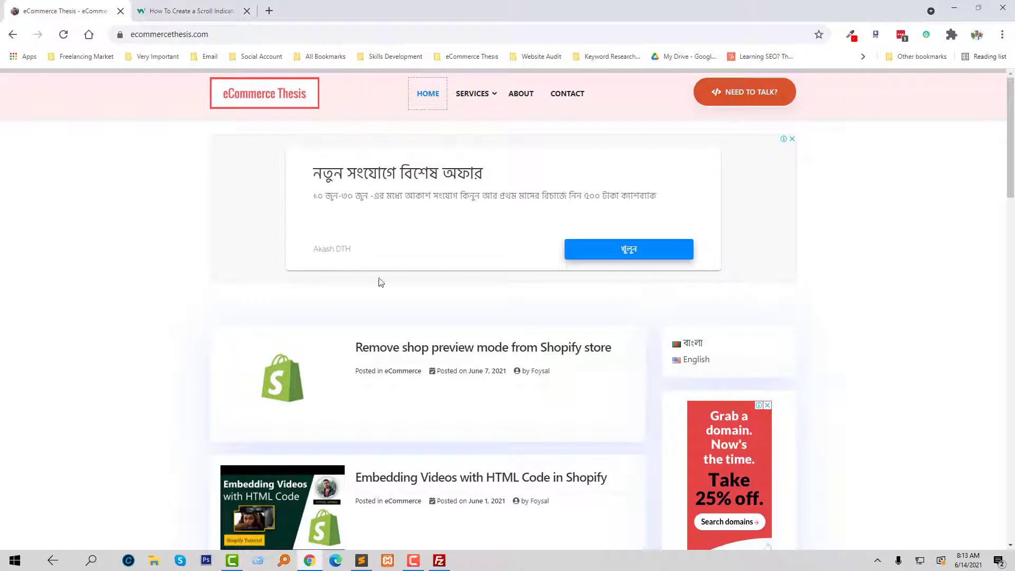